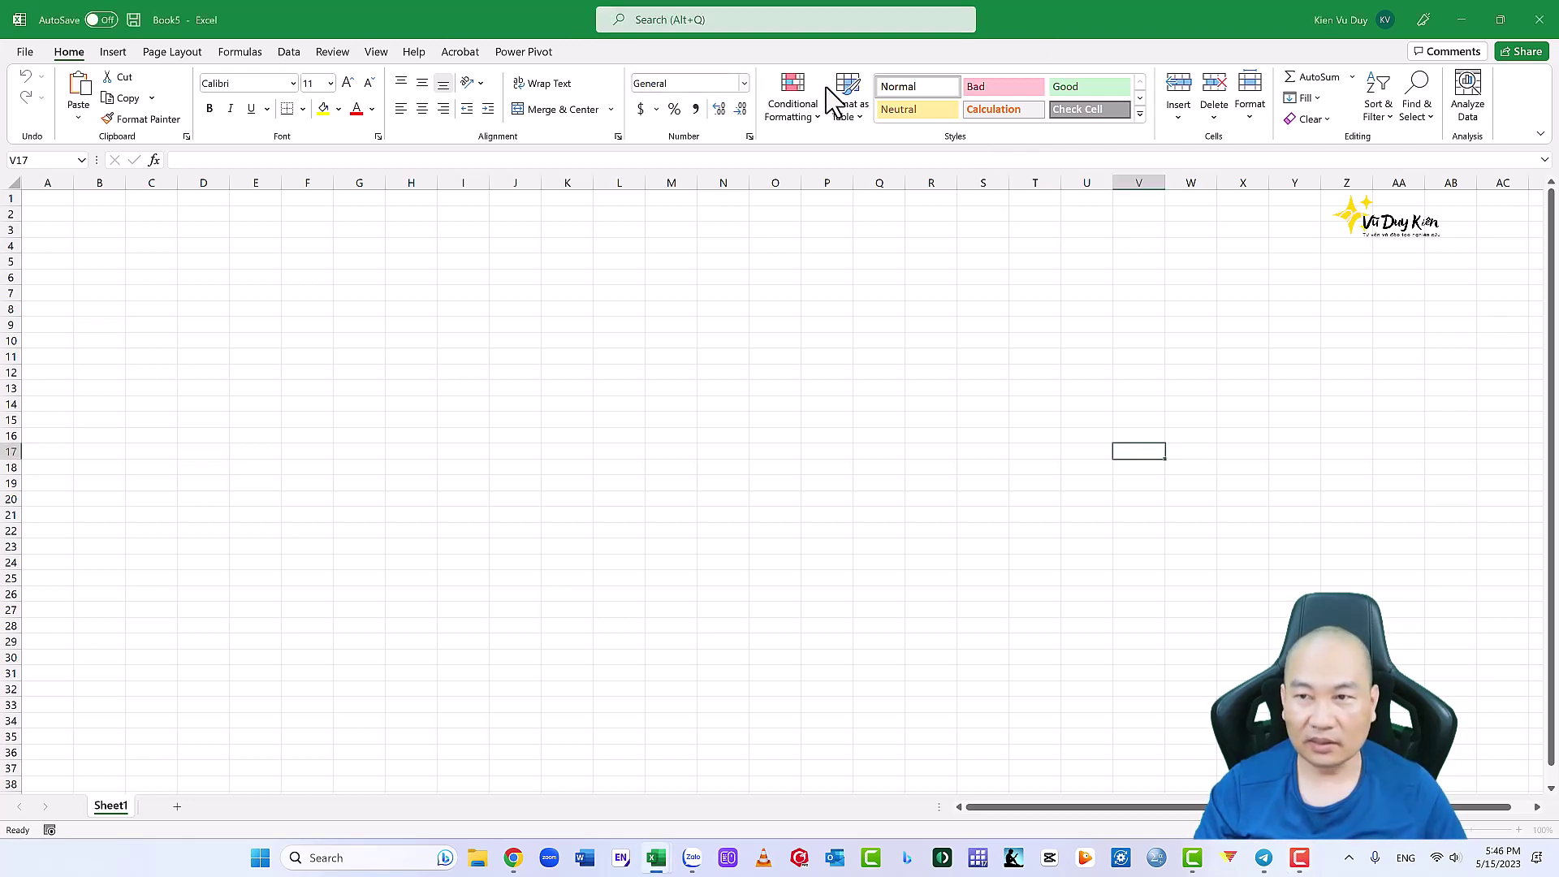
Switch the ribbon to the Data tab in the blank Book5 workbook.
{"action": "left_click", "coordinate": [287, 55]}
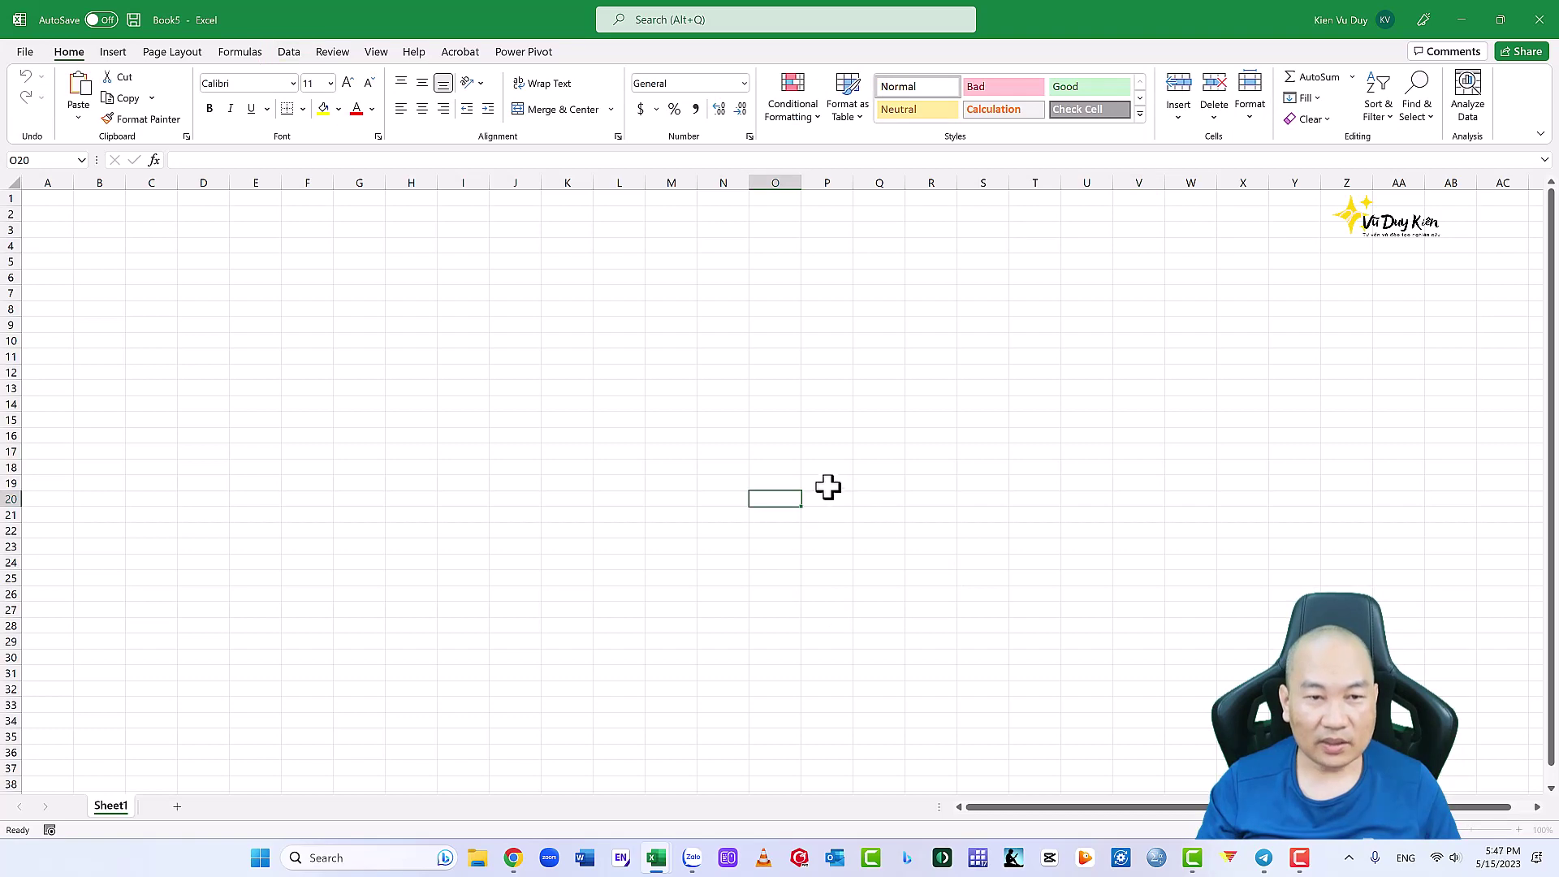
{"action": "left_click", "coordinate": [291, 54]}
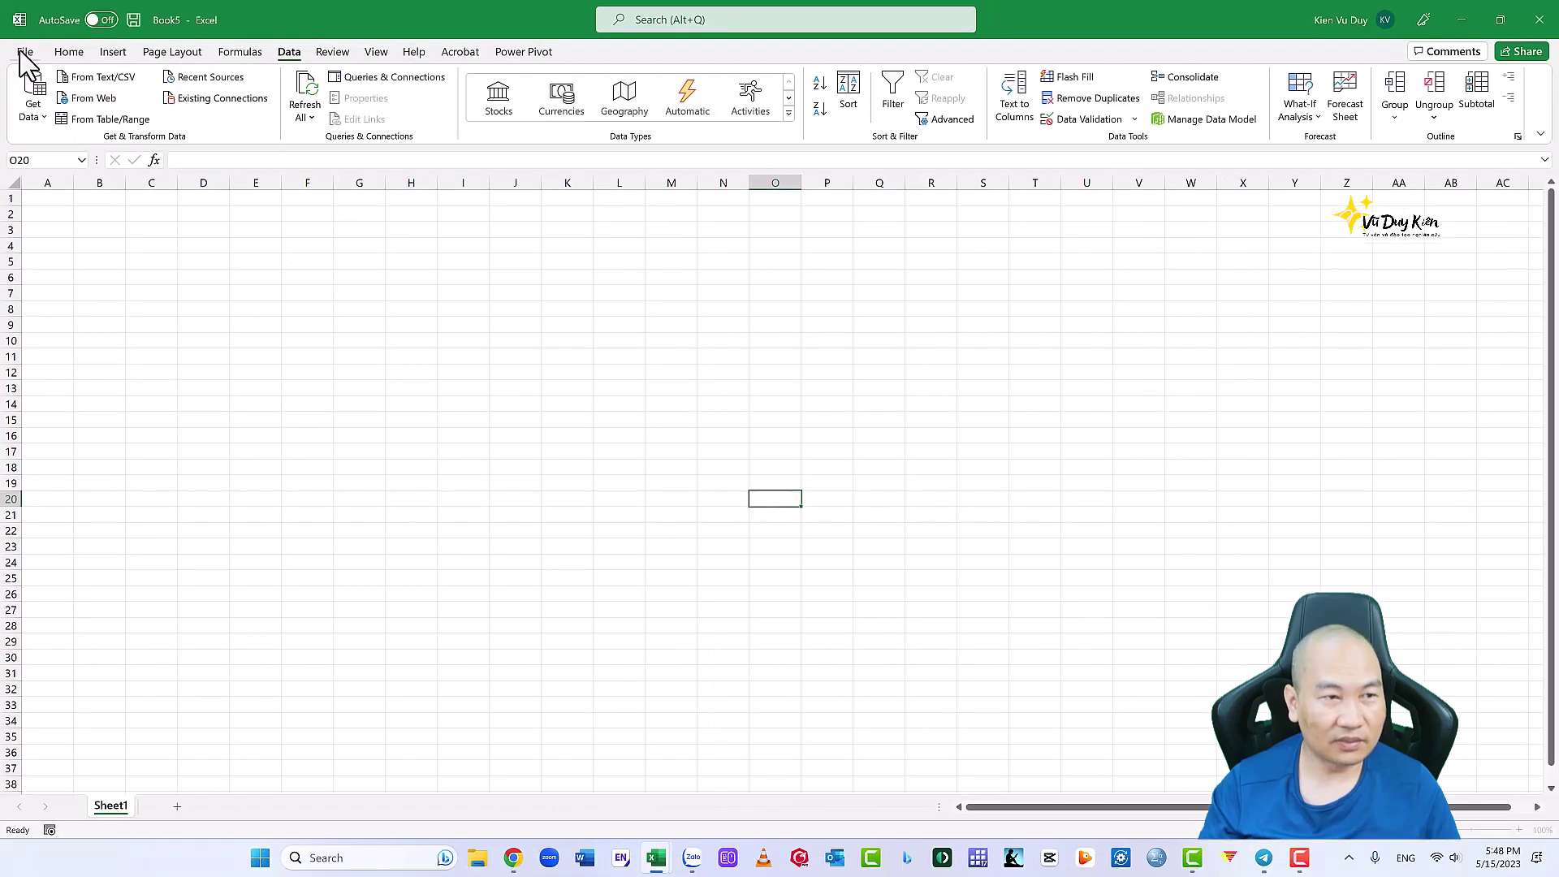
Open Excel Options at the Add-ins page.
{"action": "left_click", "coordinate": [19, 51]}
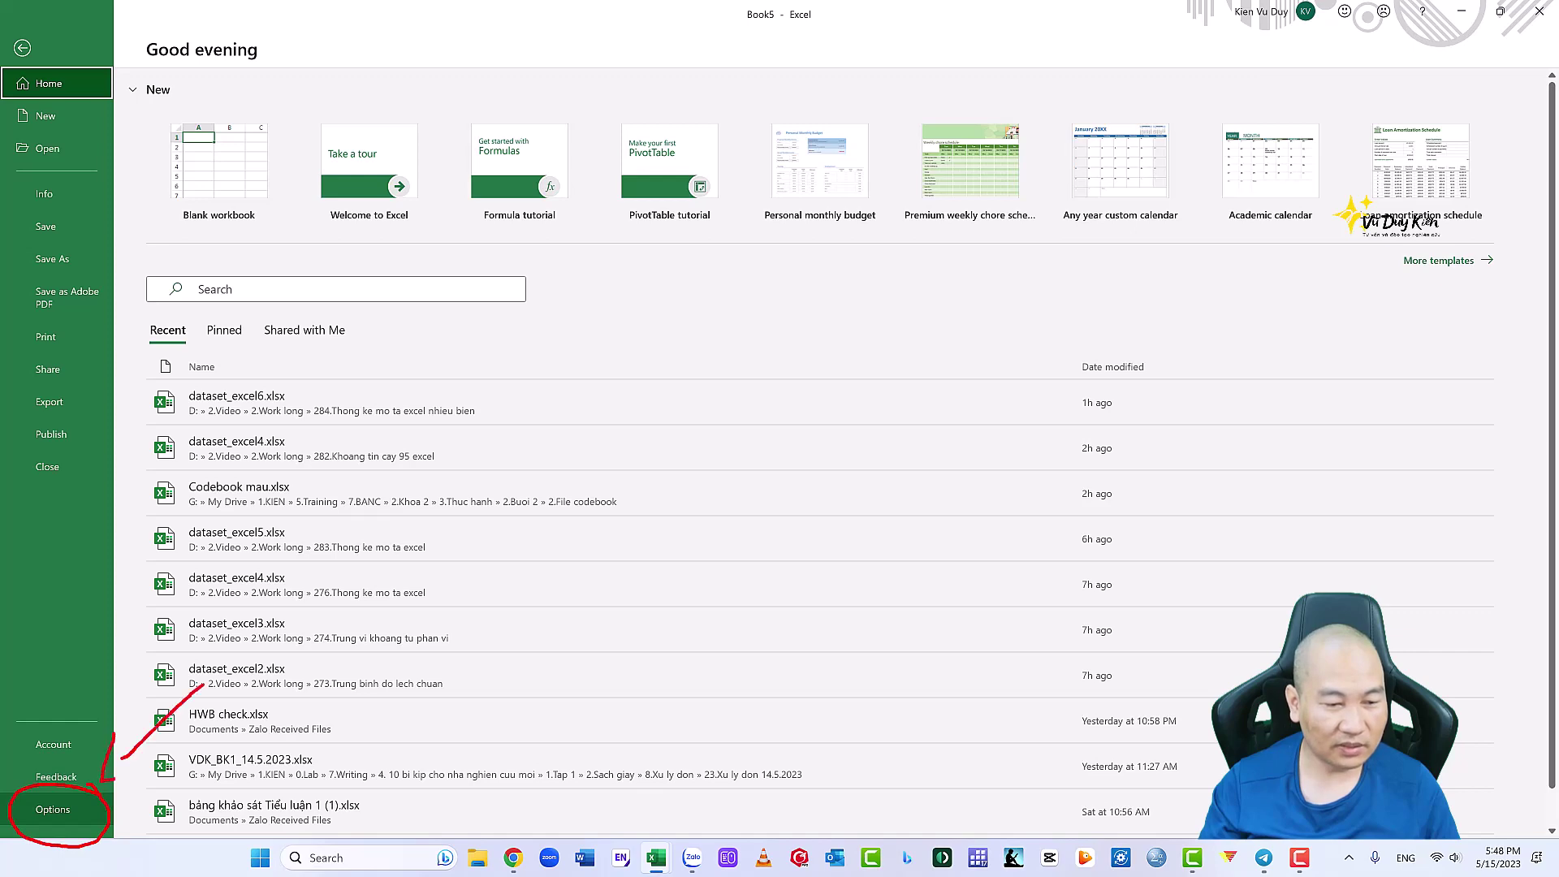
{"action": "key", "text": "Escape"}
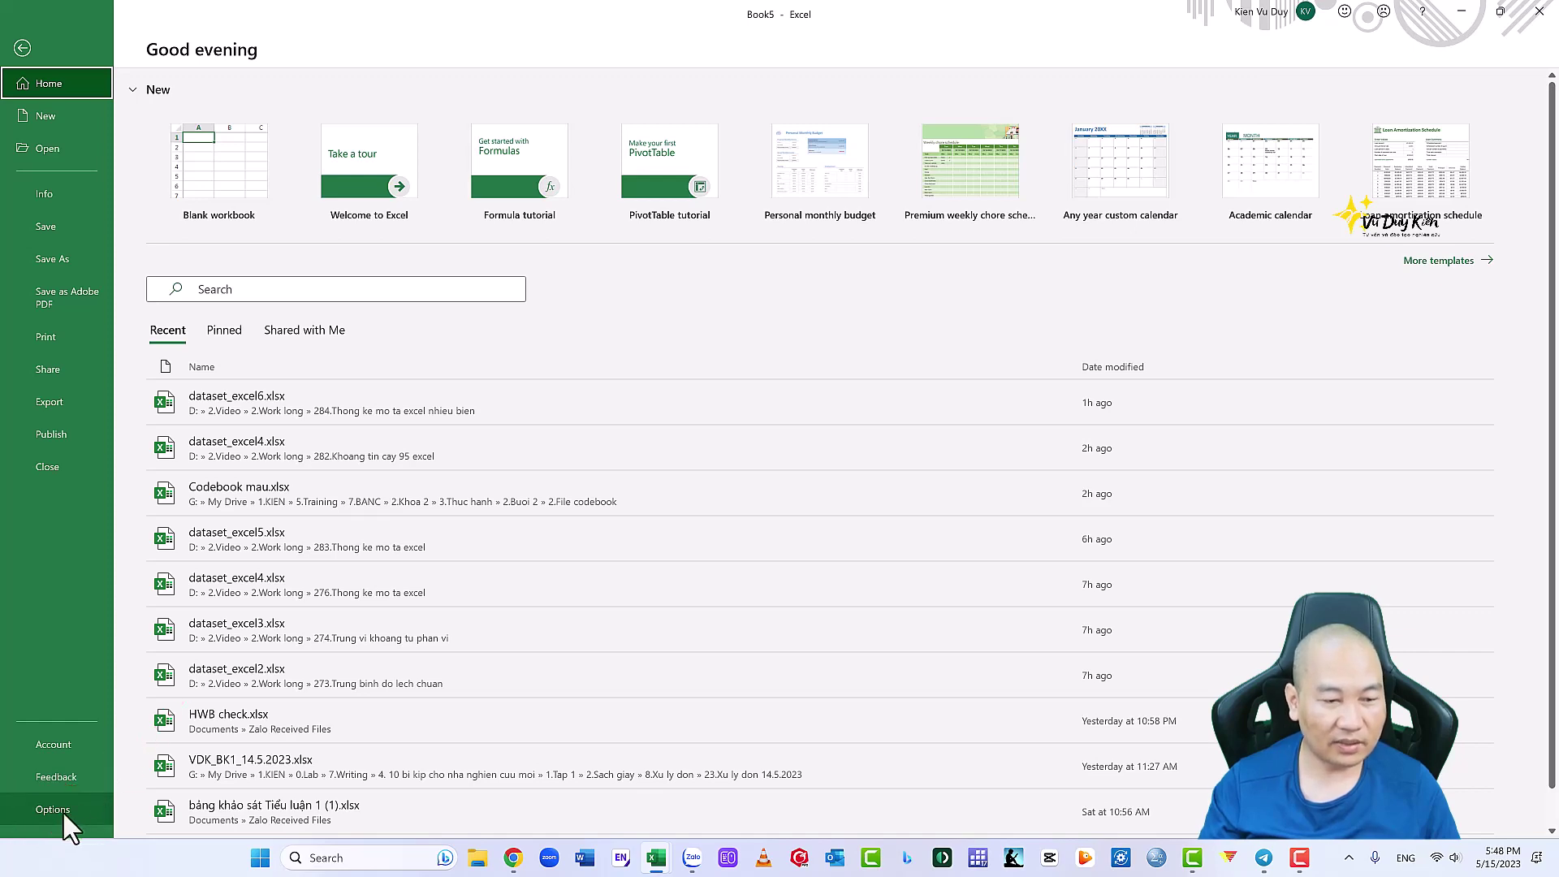
{"action": "left_click", "coordinate": [53, 810]}
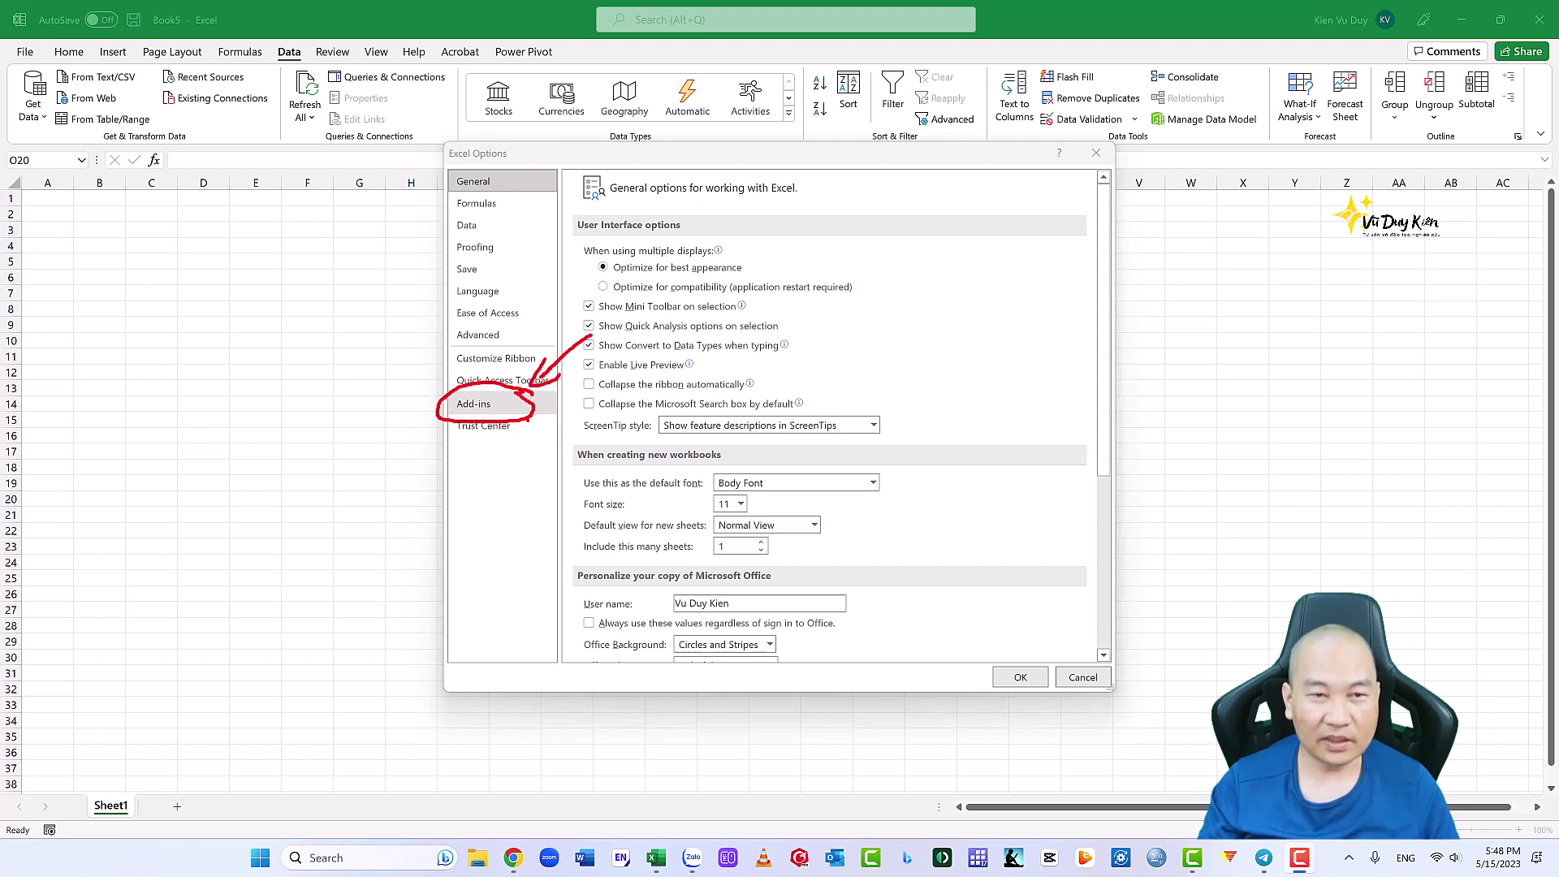
{"action": "left_click", "coordinate": [485, 410]}
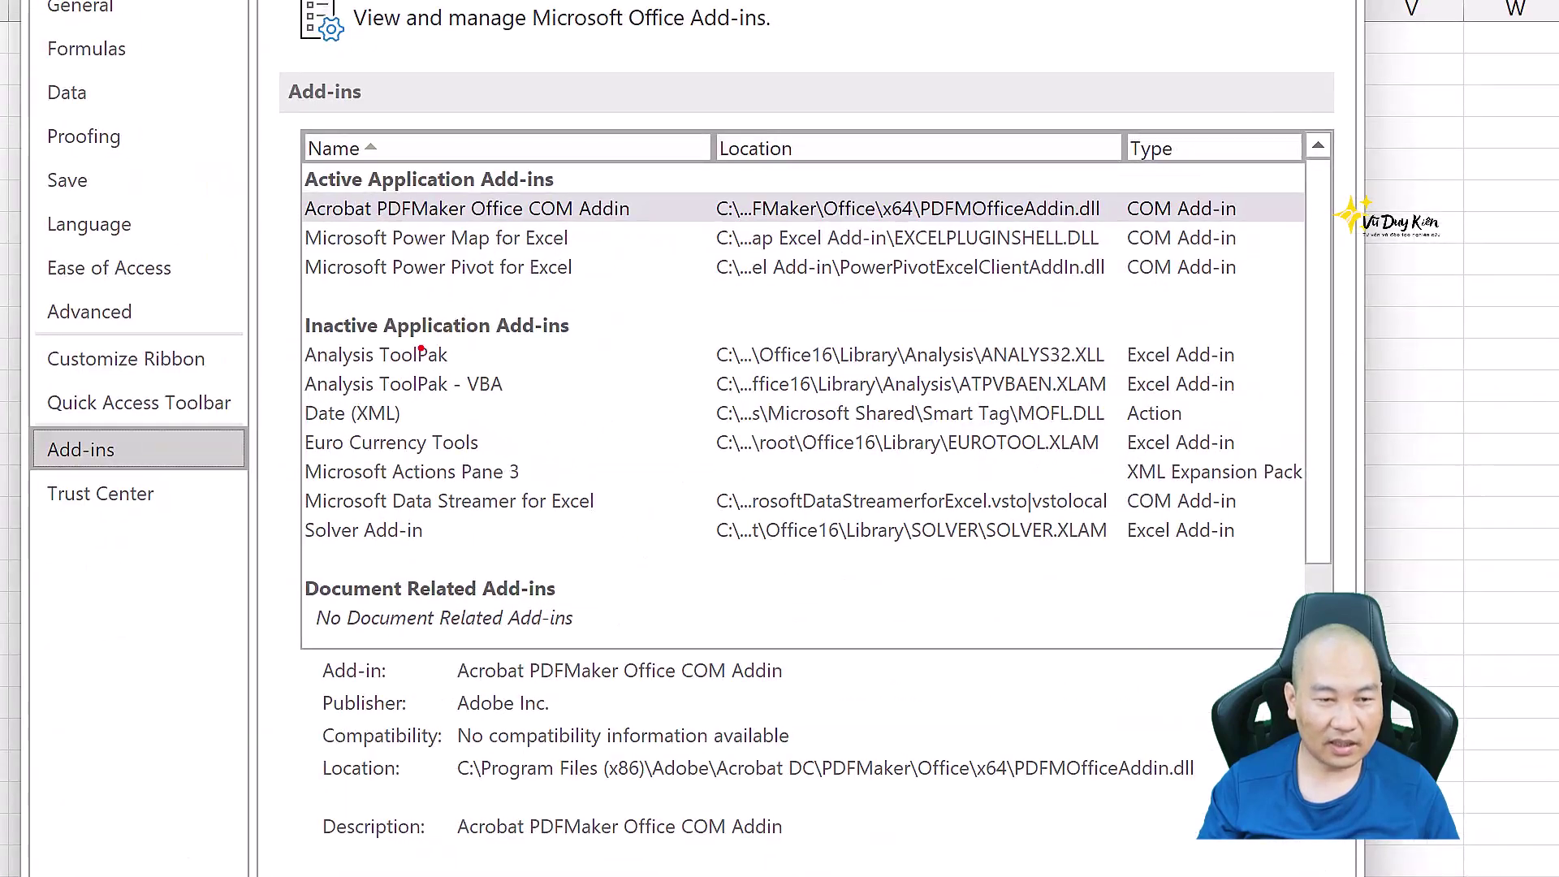
Select Analysis ToolPak in the Inactive Application Add-ins list.
{"action": "mouse_move", "coordinate": [462, 343]}
{"action": "left_mouse_down"}
{"action": "mouse_move", "coordinate": [357, 332]}
{"action": "mouse_move", "coordinate": [400, 390]}
{"action": "left_mouse_up"}
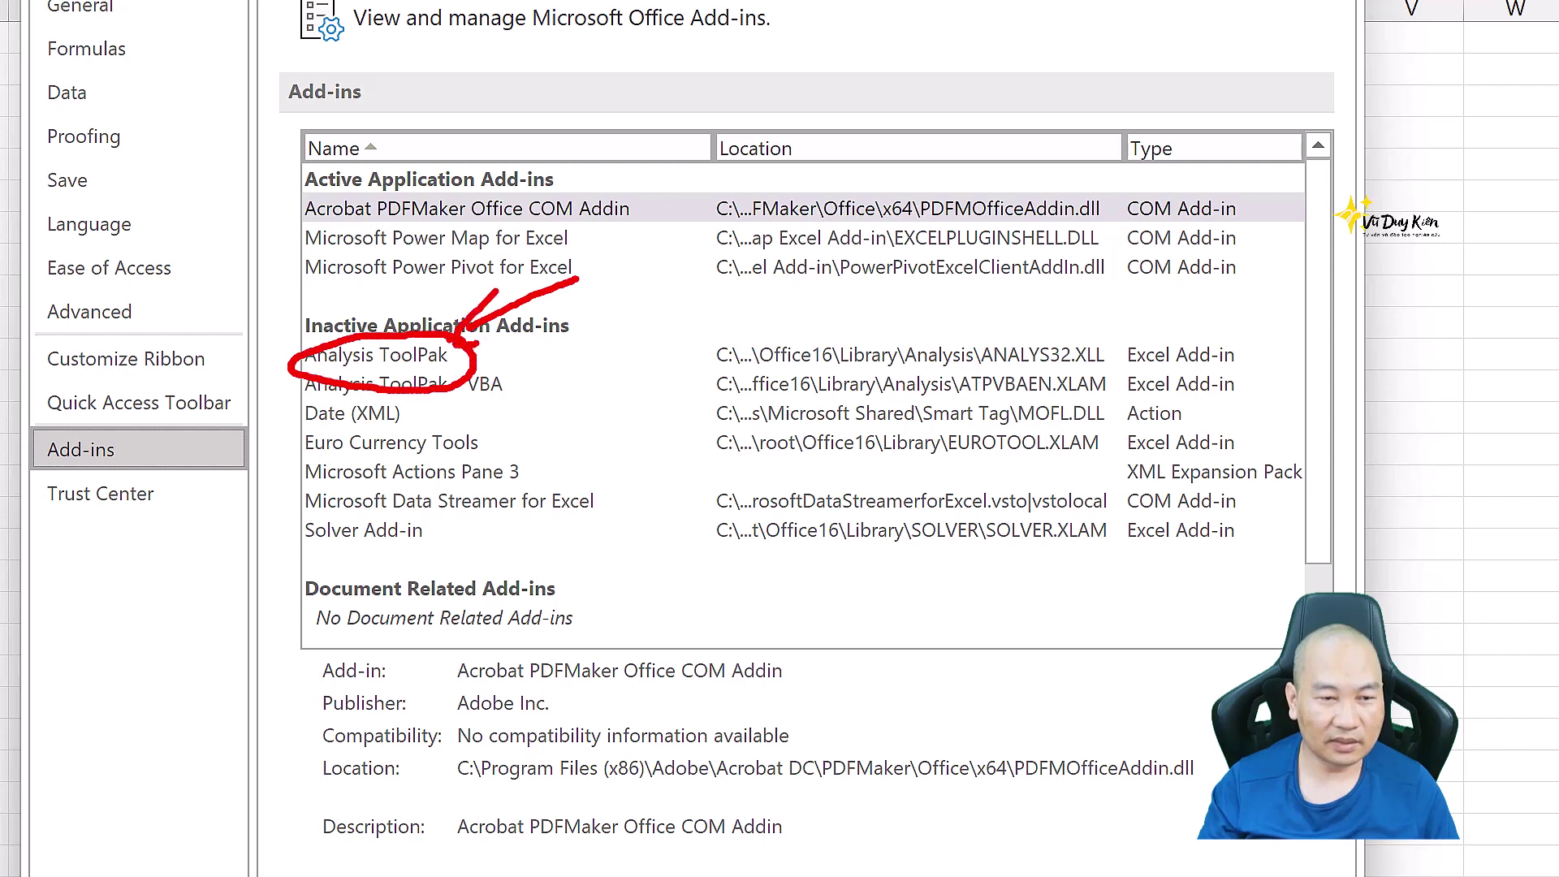
{"action": "left_click_drag", "start_coordinate": [305, 370], "coordinate": [456, 370]}
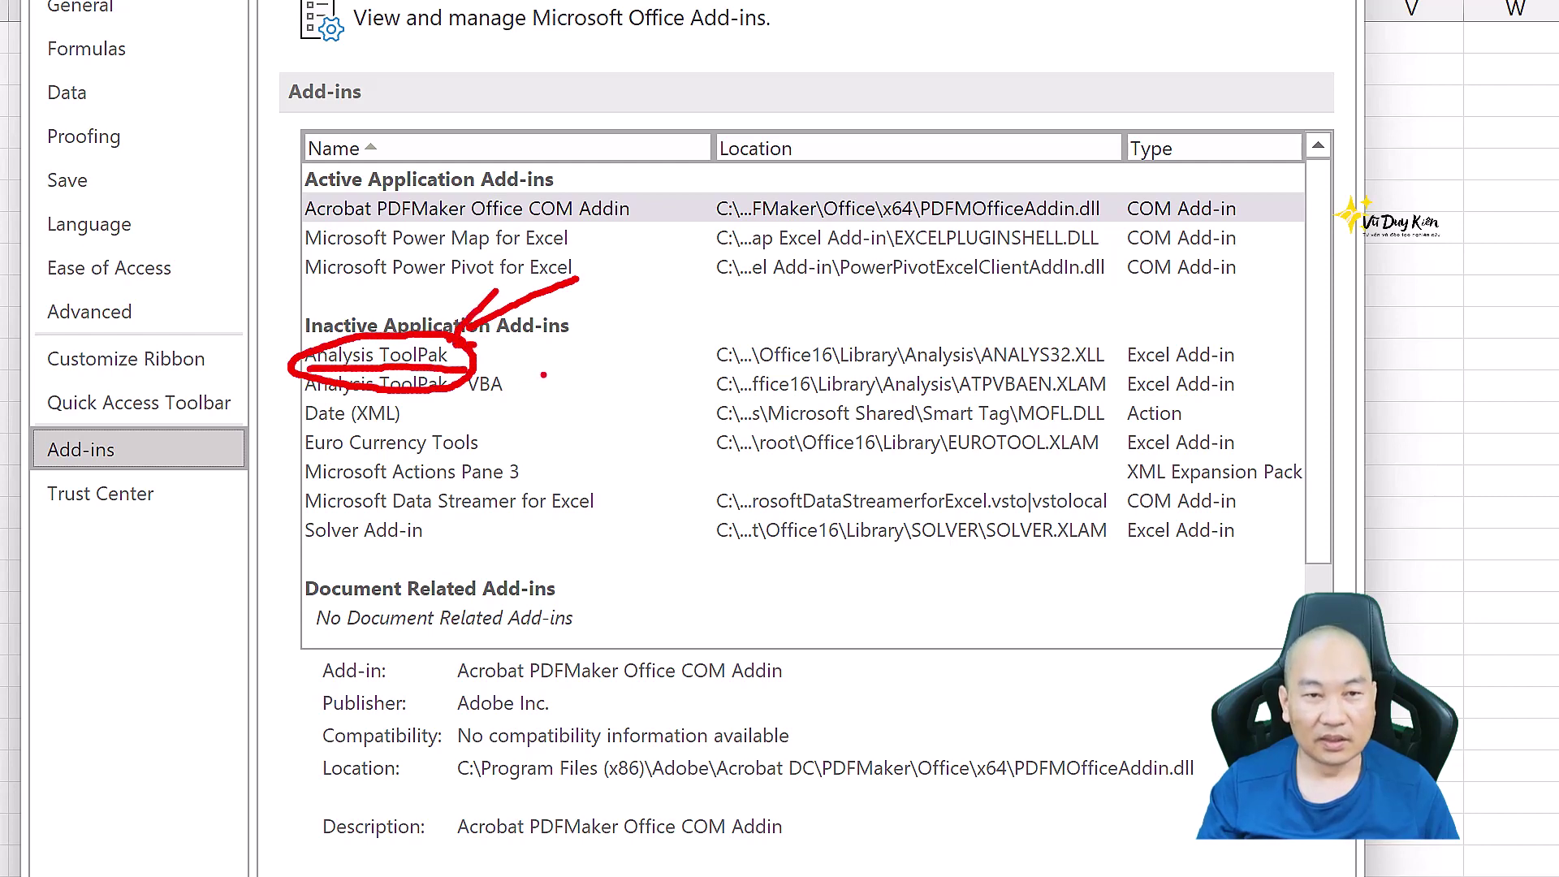
{"action": "key", "text": "Escape"}
{"action": "left_click", "coordinate": [653, 358]}
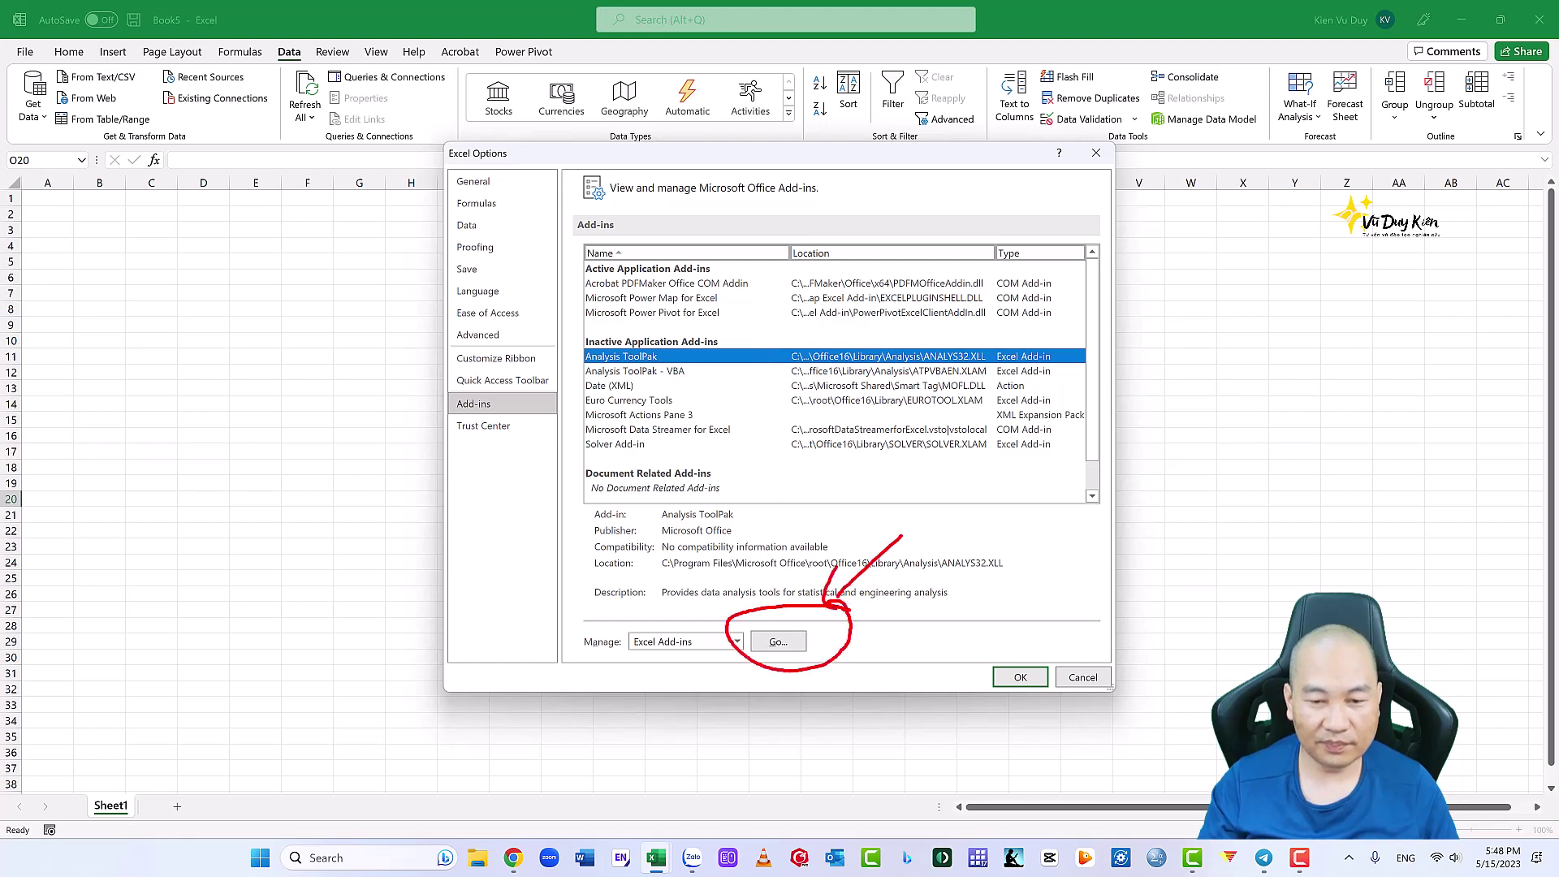
{"action": "key", "text": "Escape"}
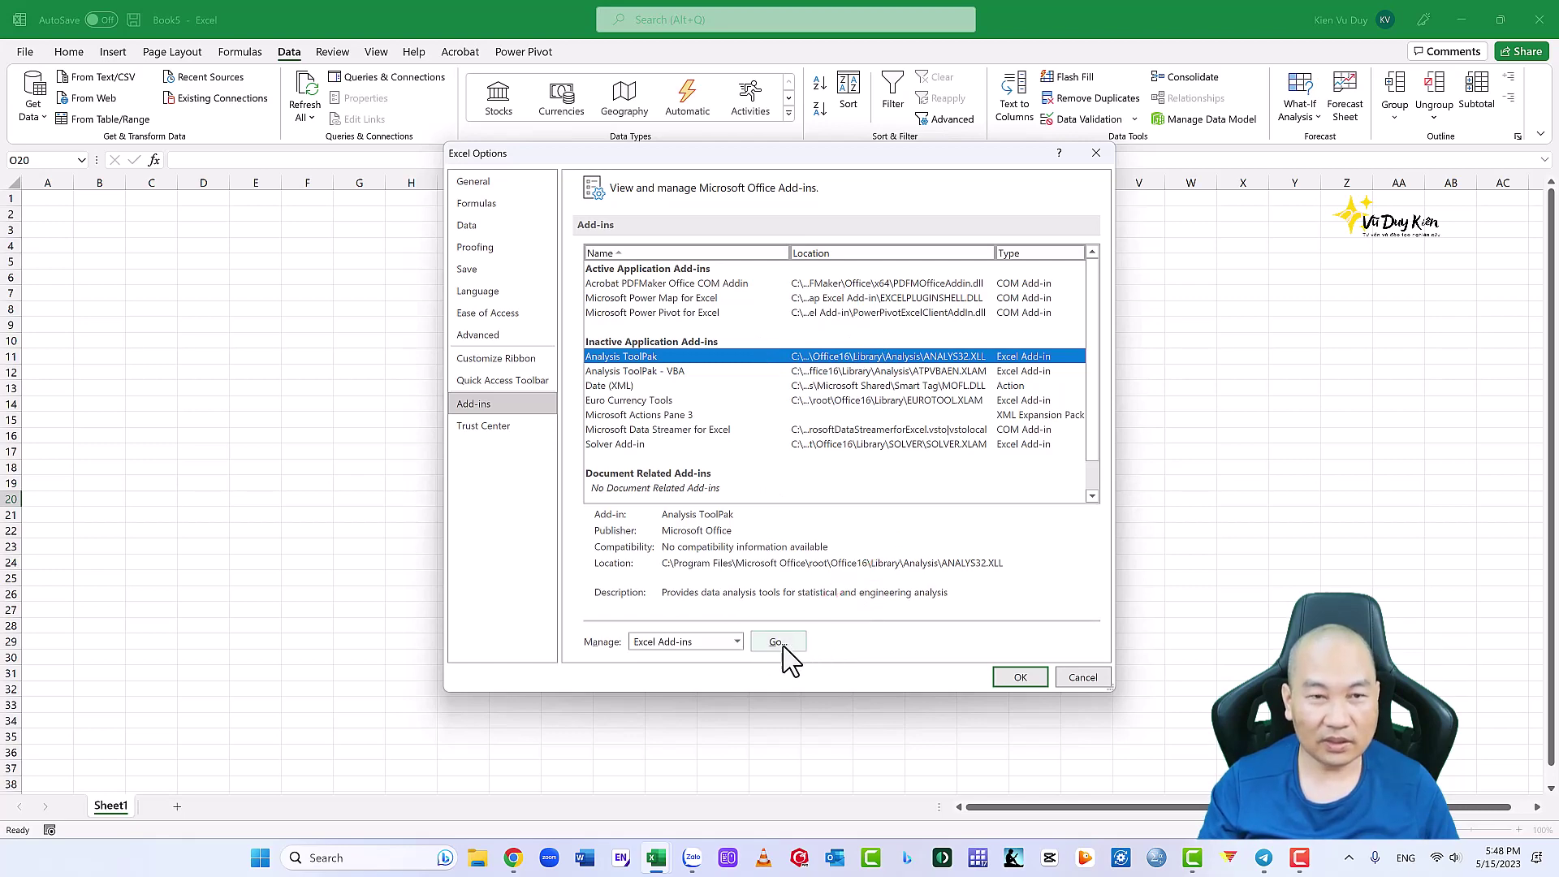
Tick Analysis ToolPak in the Add-ins dialog and confirm to activate it.
{"action": "left_click", "coordinate": [778, 643]}
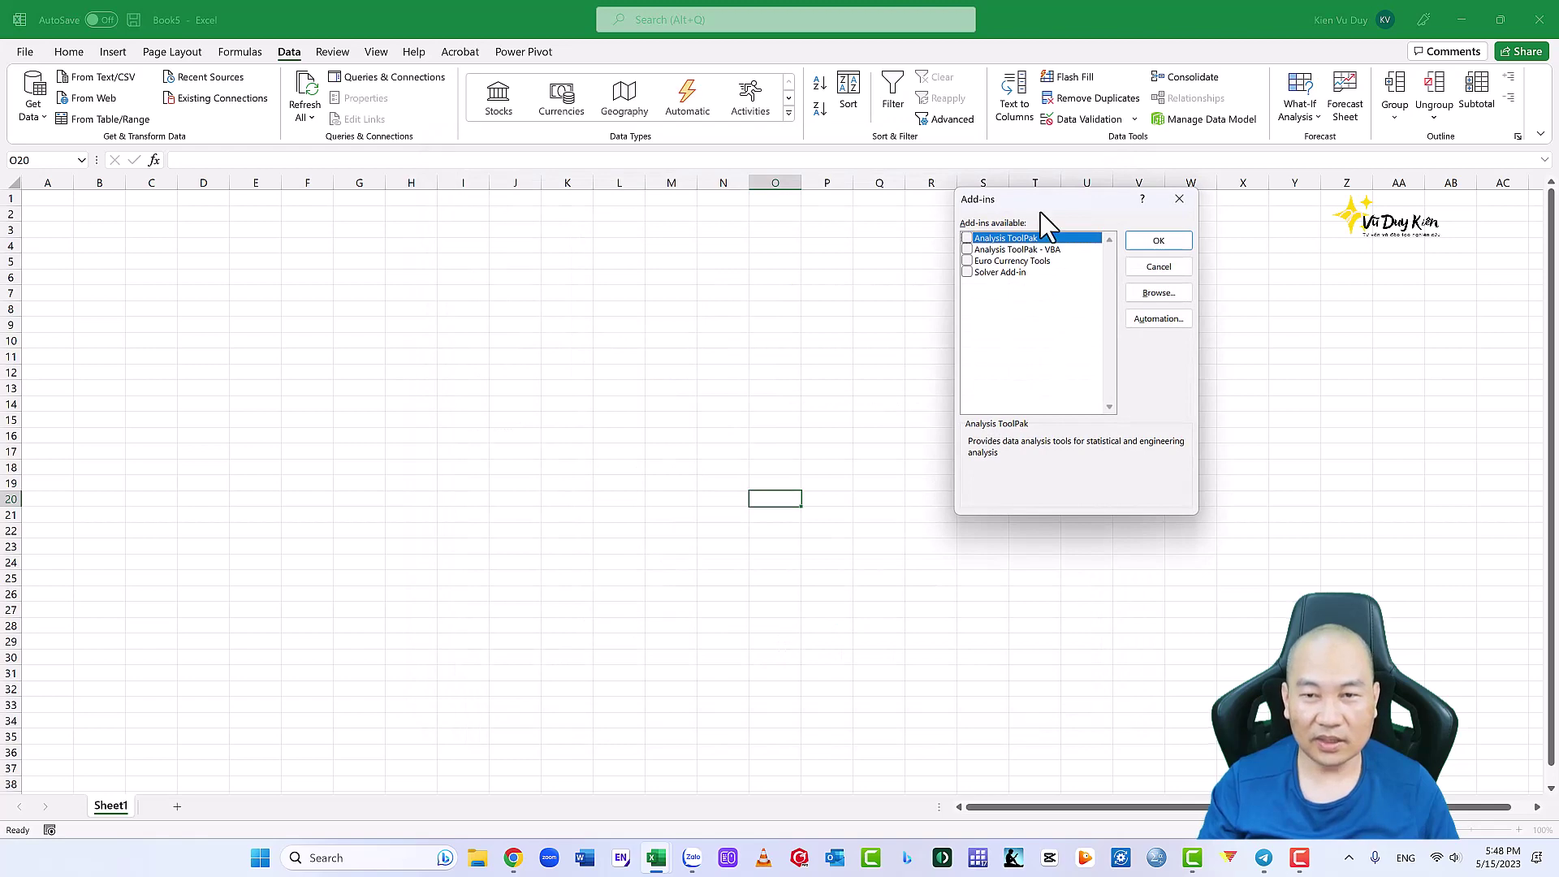
{"action": "left_click_drag", "start_coordinate": [1039, 207], "coordinate": [811, 250]}
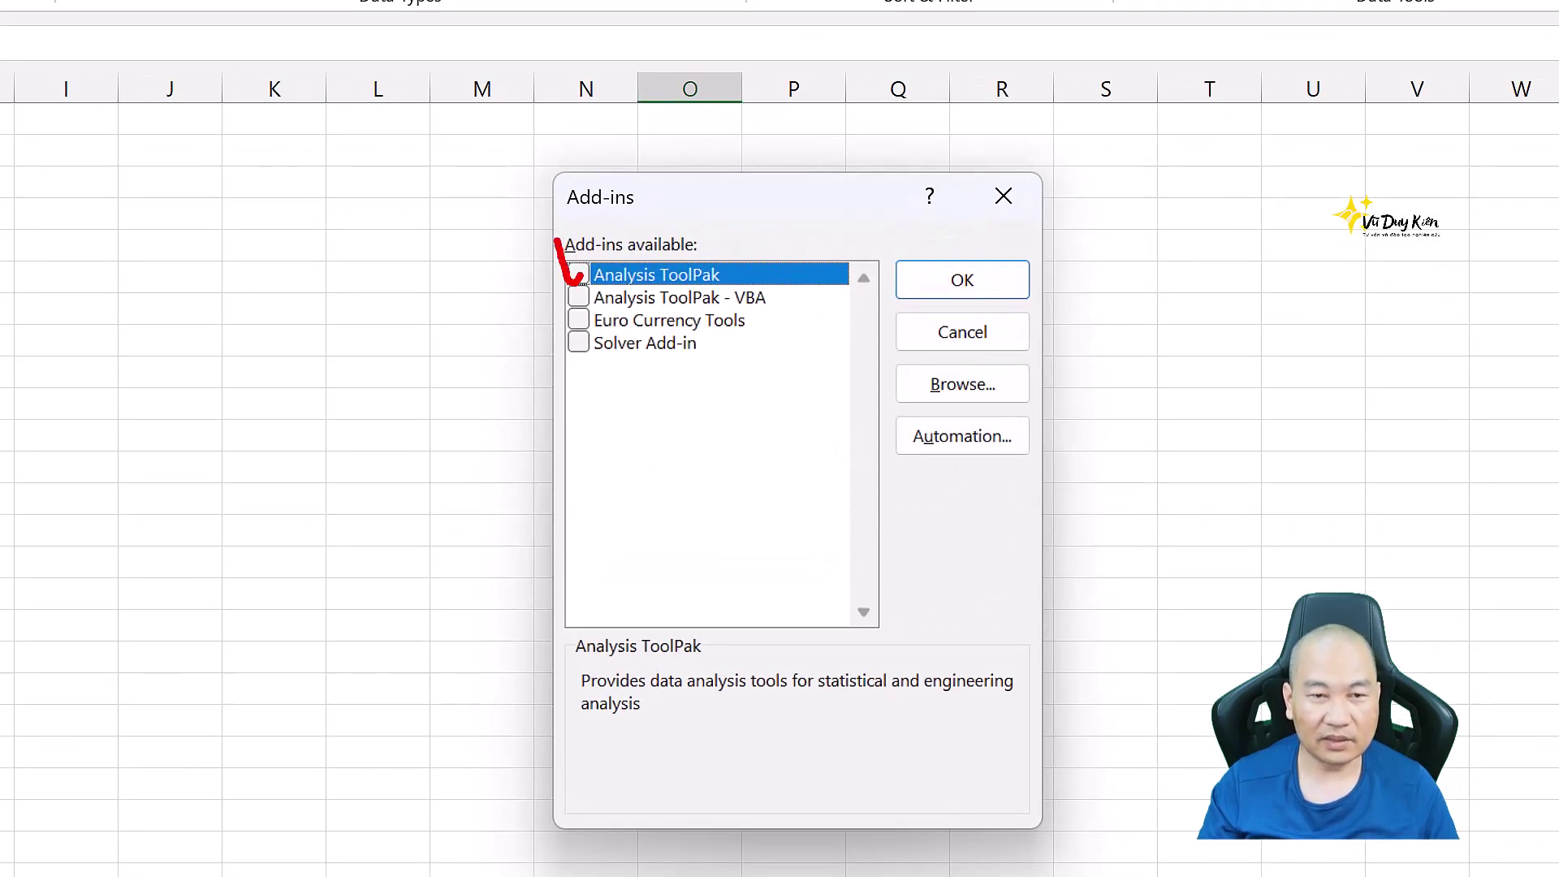
{"action": "left_click_drag", "start_coordinate": [961, 247], "coordinate": [1025, 235]}
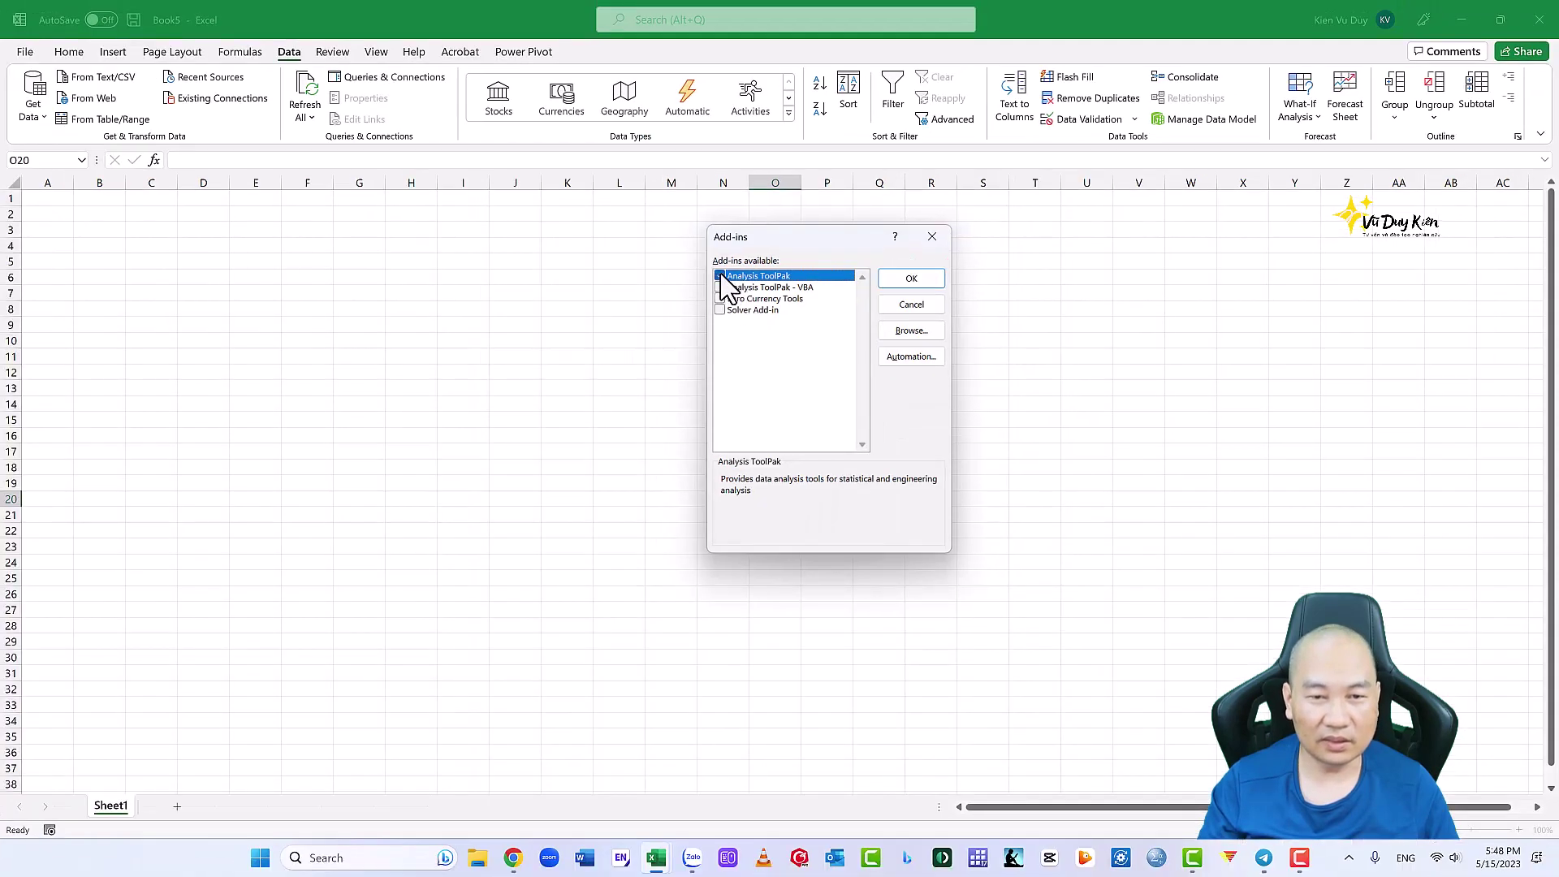
{"action": "left_click", "coordinate": [720, 277]}
{"action": "left_click", "coordinate": [910, 281]}
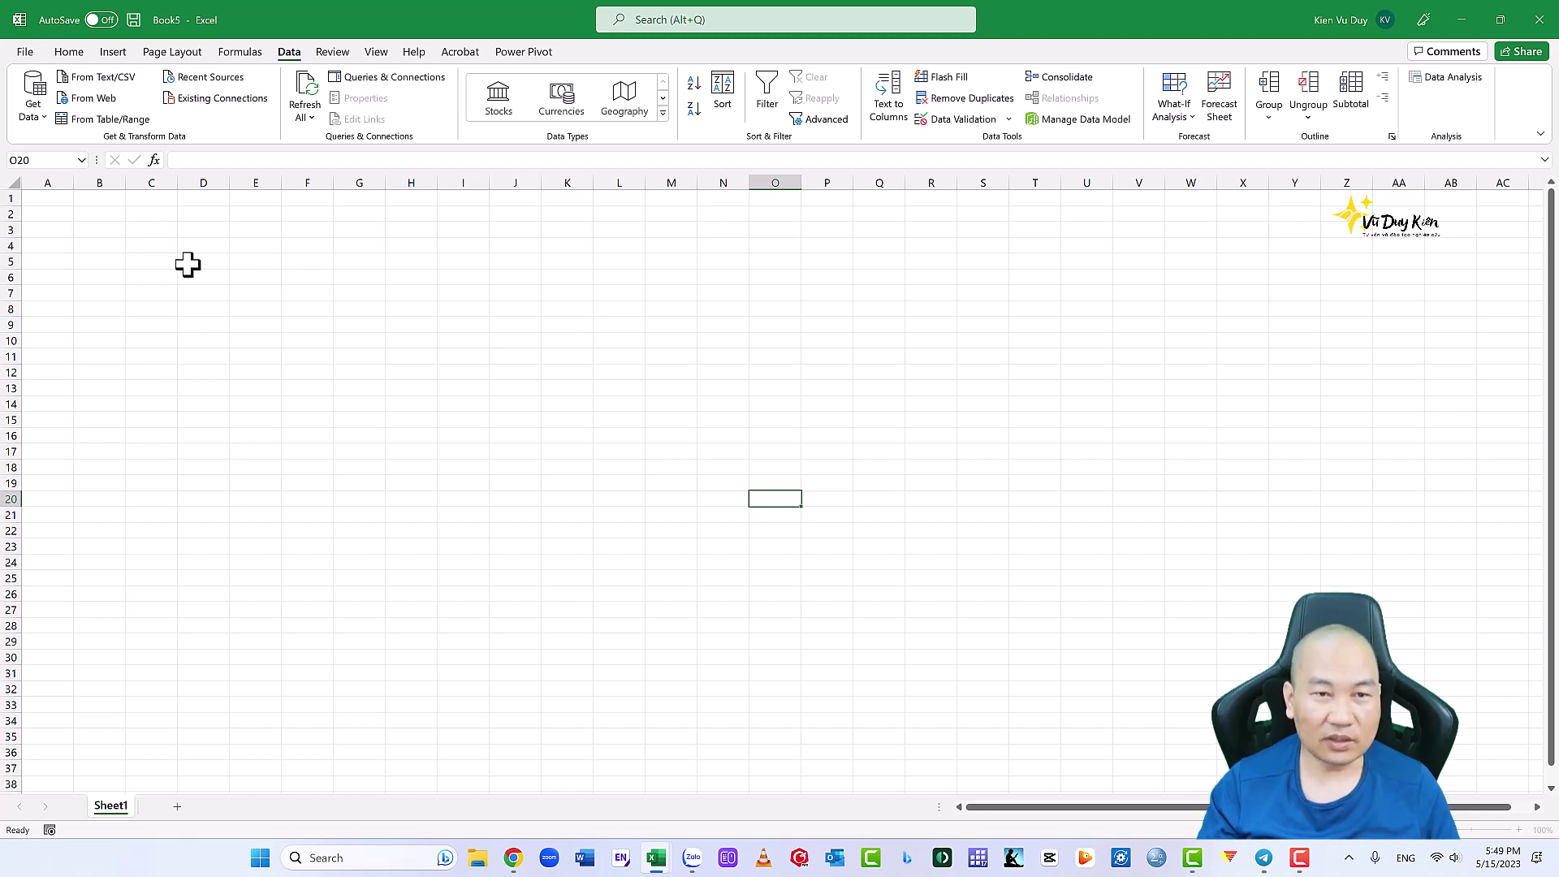
Enter 1 and 2 in A1:A2 and fill the series down column A to 100.
{"action": "left_click", "coordinate": [49, 198]}
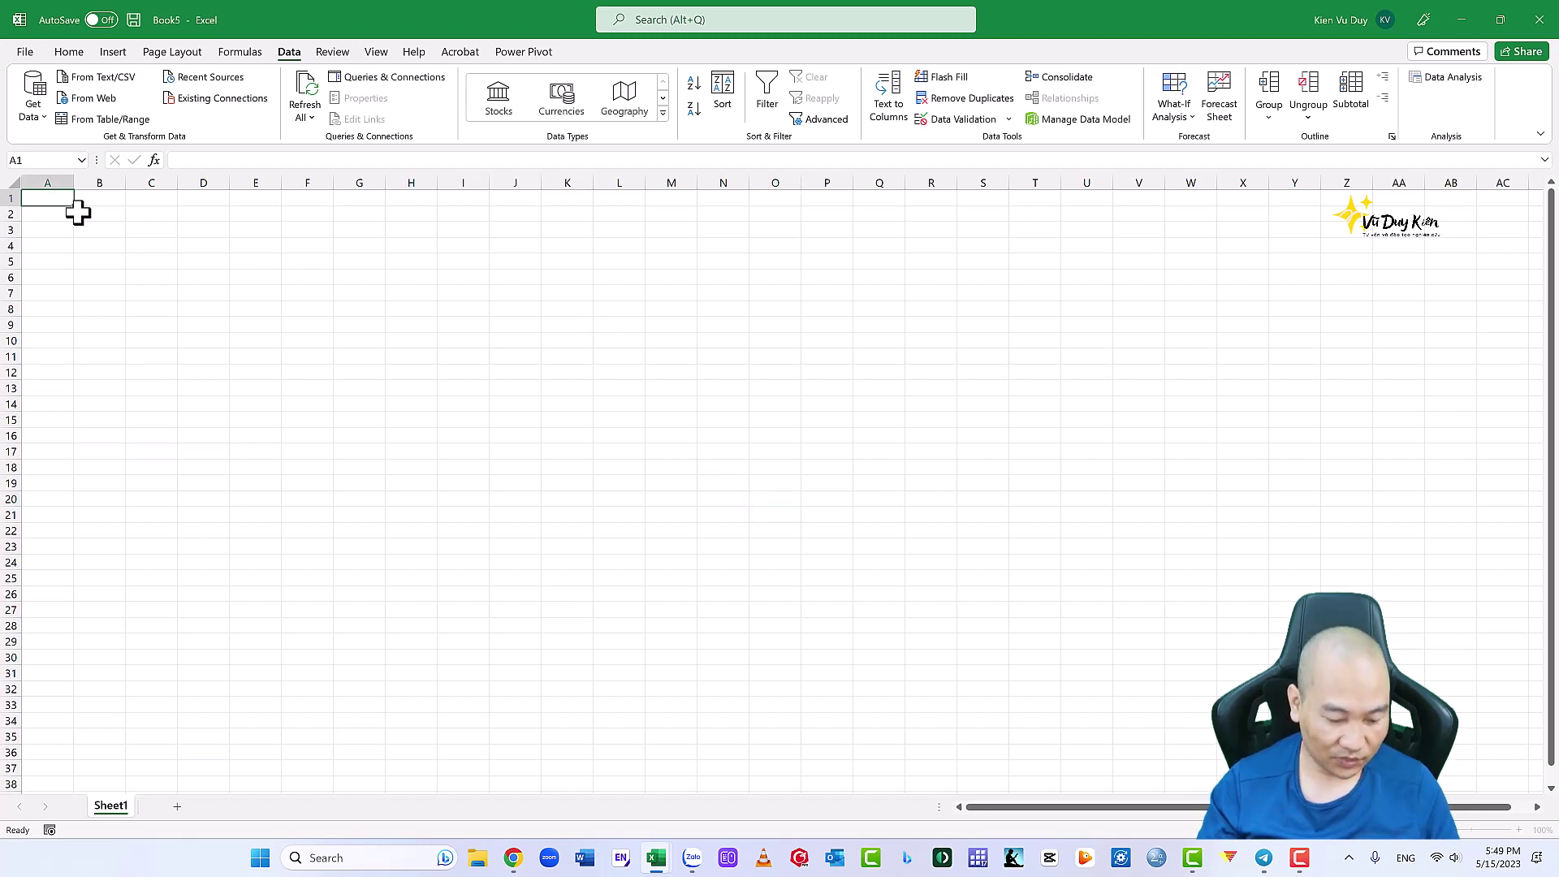
{"action": "type", "text": "1"}
{"action": "key", "text": "Return"}
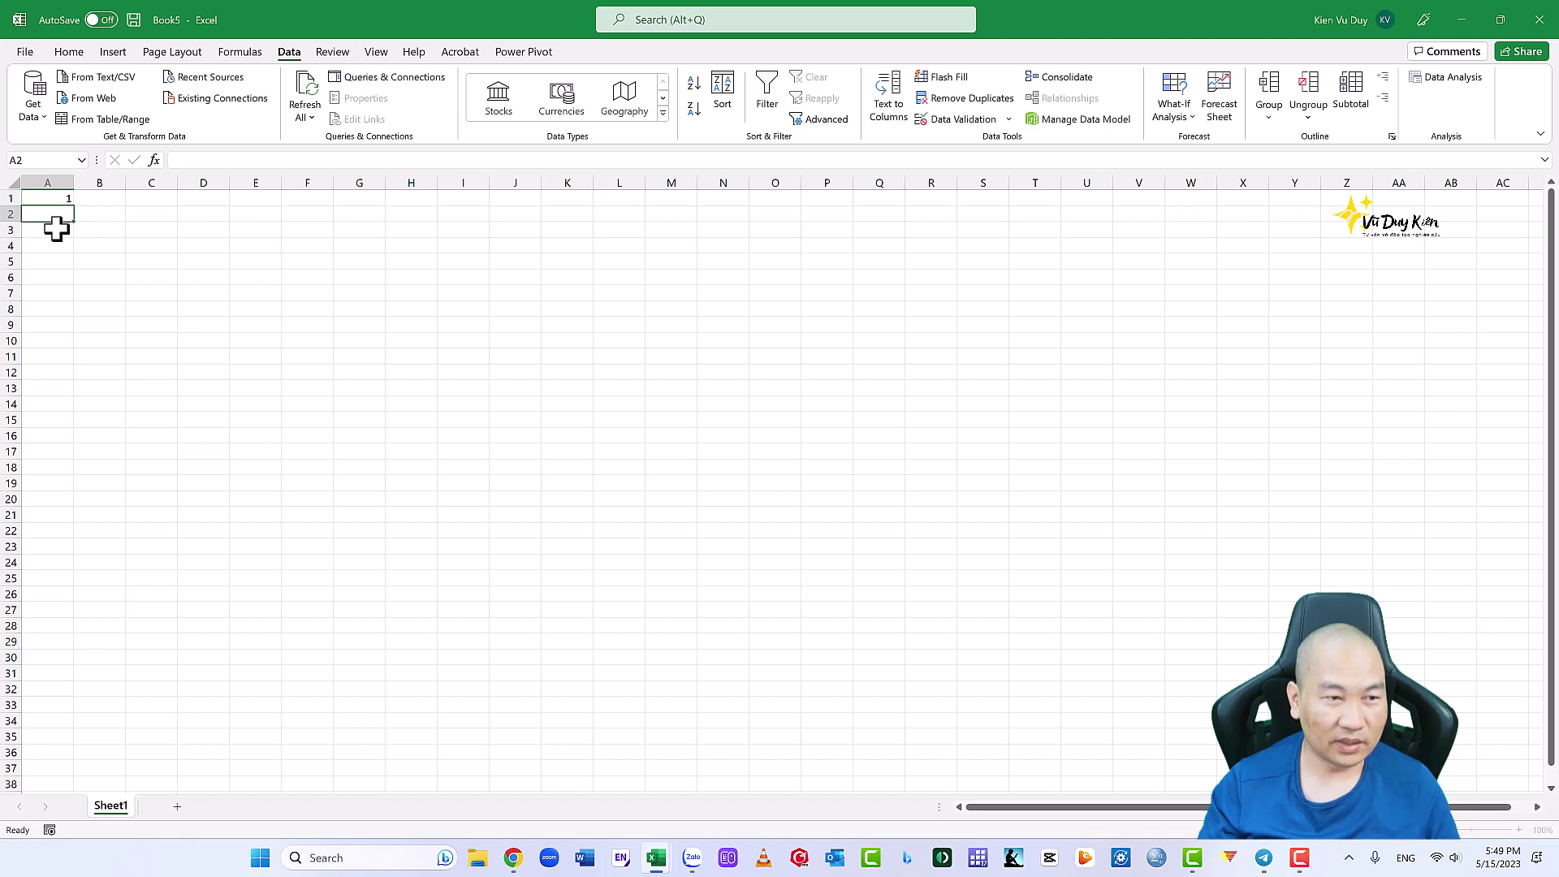
{"action": "type", "text": "2"}
{"action": "key", "text": "Return"}
{"action": "mouse_move", "coordinate": [50, 199]}
{"action": "left_mouse_down"}
{"action": "mouse_move", "coordinate": [71, 214]}
{"action": "mouse_move", "coordinate": [93, 838]}
{"action": "left_mouse_up"}
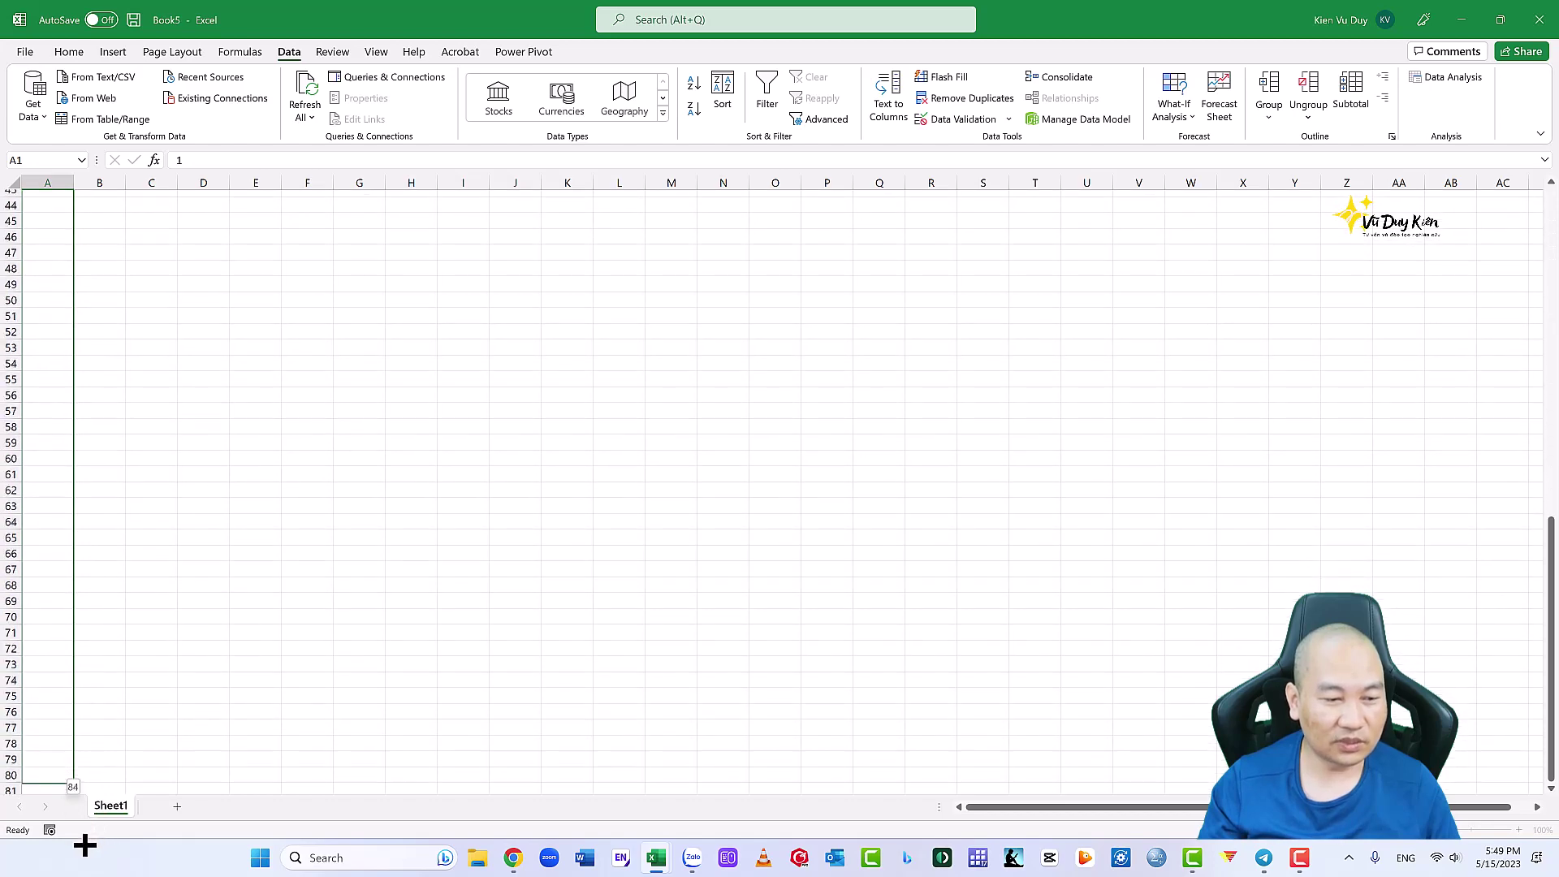
{"action": "left_click_drag", "start_coordinate": [94, 837], "coordinate": [98, 453]}
Review the filled series and deselect column A by clicking an empty cell.
{"action": "scroll", "coordinate": [105, 439], "scroll_direction": "up", "scroll_amount": 9}
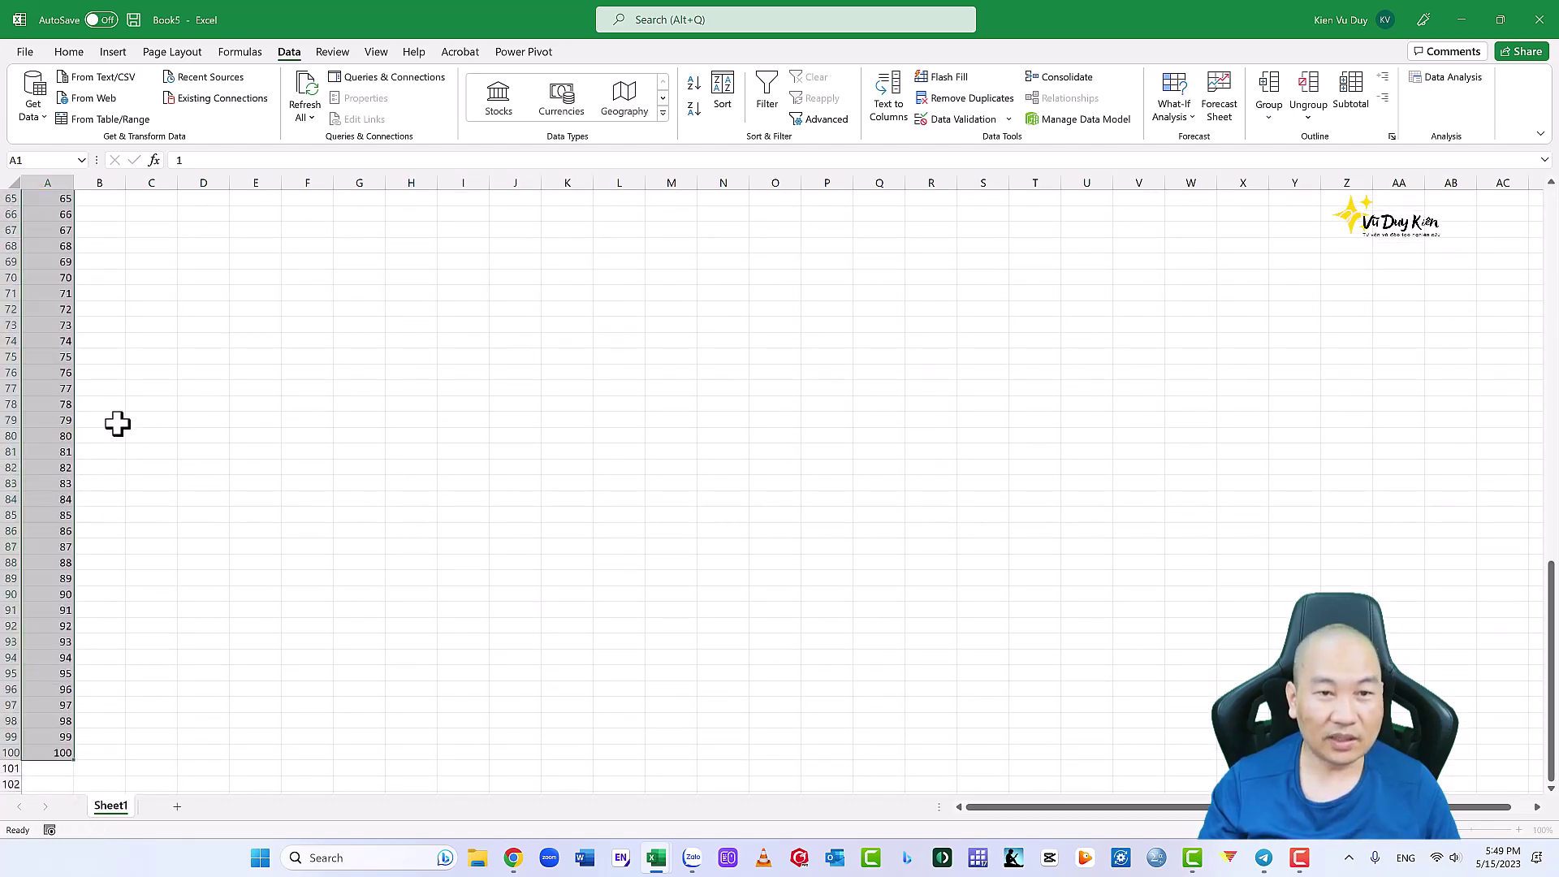
{"action": "scroll", "coordinate": [118, 425], "scroll_direction": "up", "scroll_amount": 9}
{"action": "scroll", "coordinate": [122, 421], "scroll_direction": "up", "scroll_amount": 9}
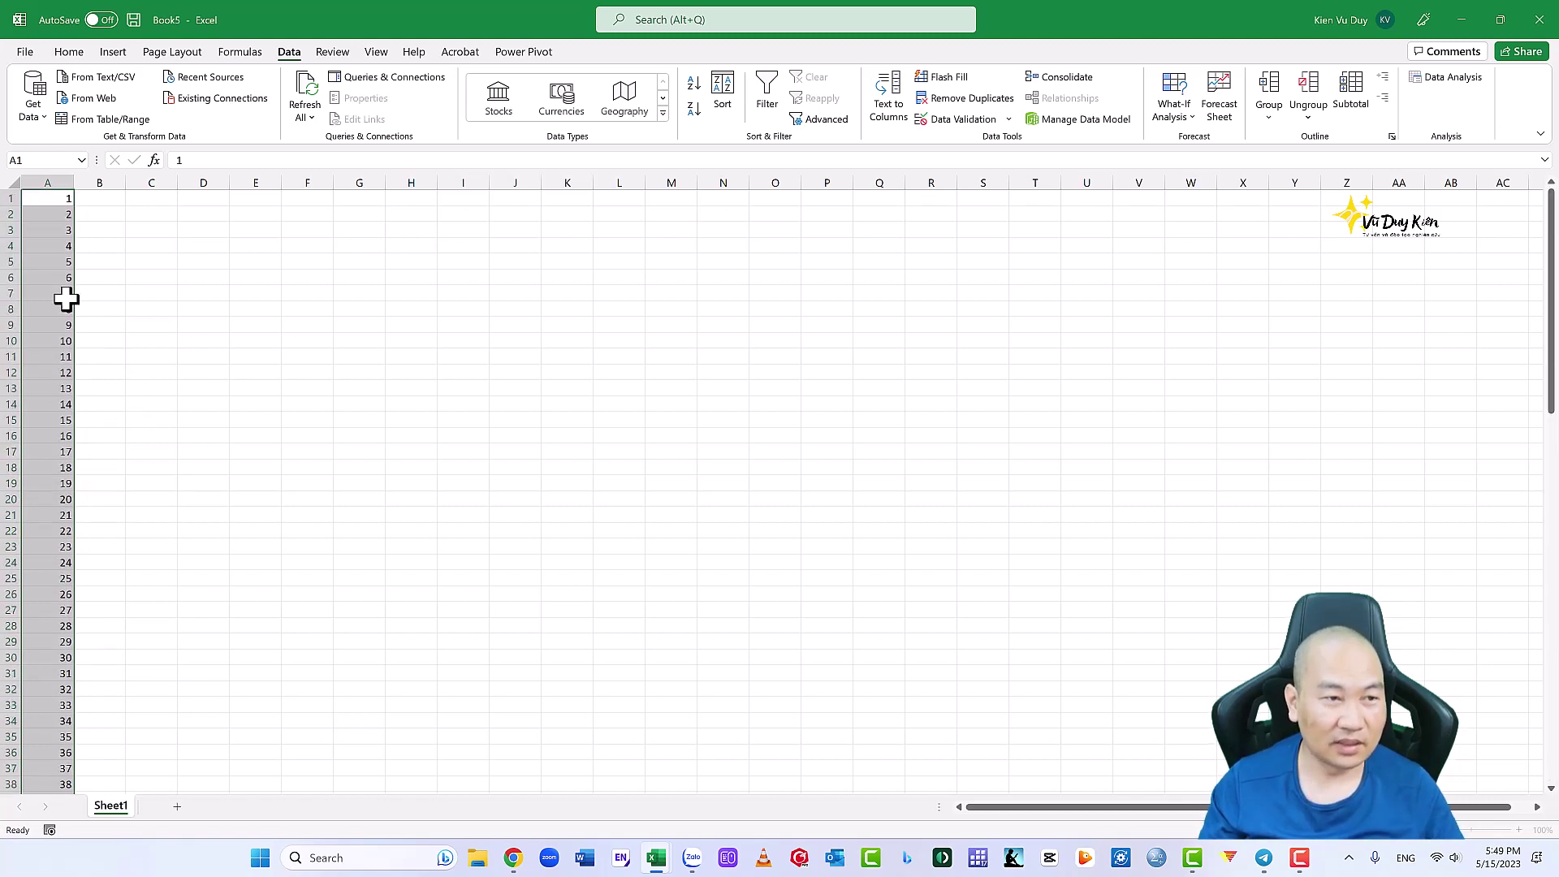
{"action": "scroll", "coordinate": [74, 451], "scroll_direction": "down", "scroll_amount": 6}
{"action": "scroll", "coordinate": [77, 465], "scroll_direction": "down", "scroll_amount": 3}
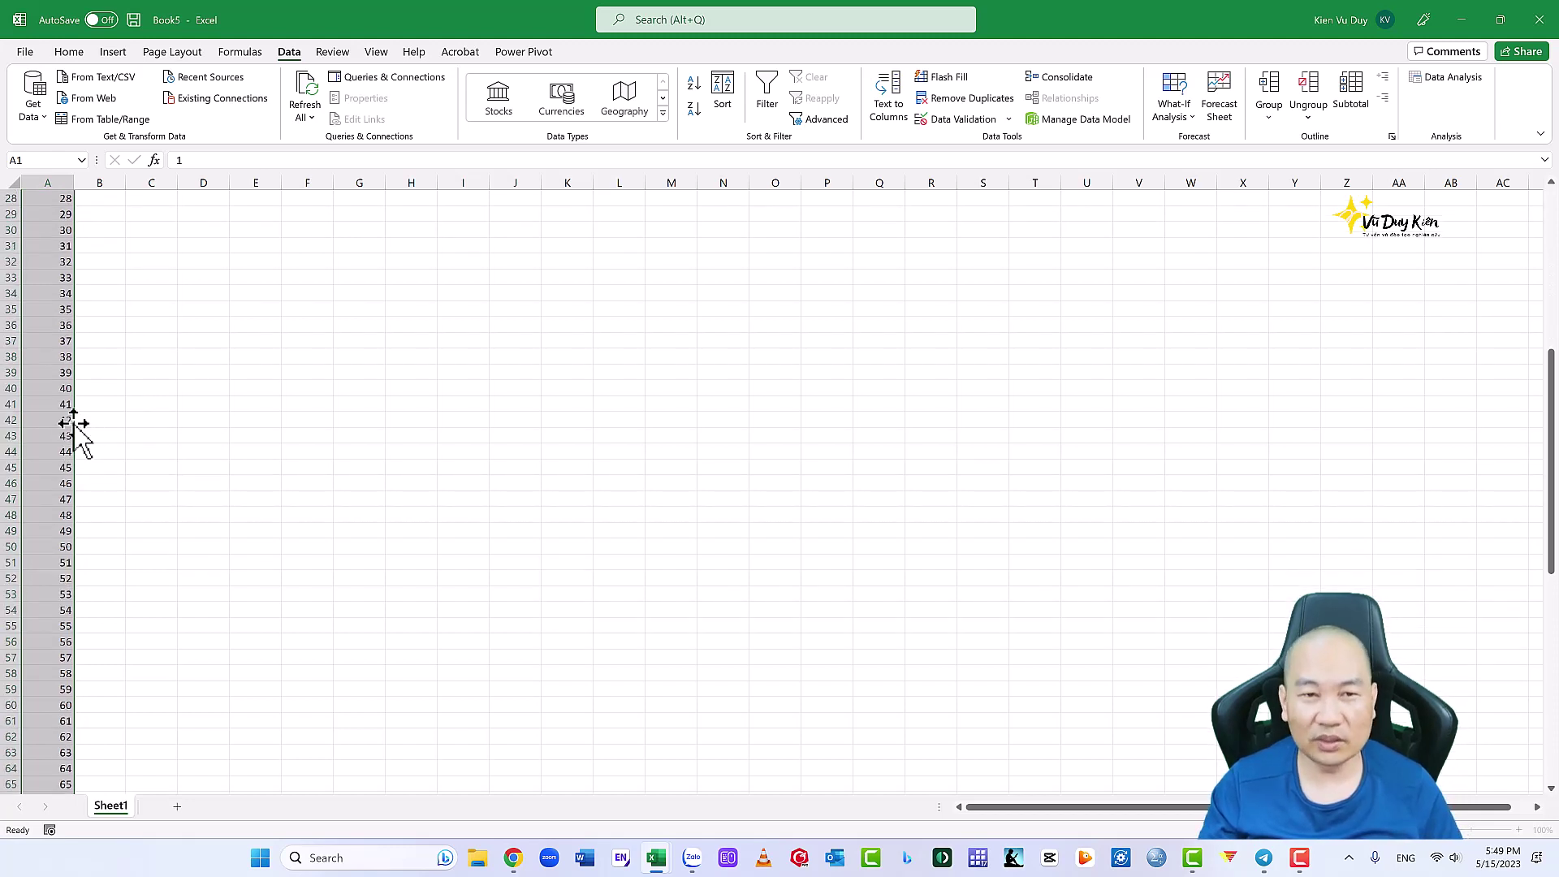
{"action": "scroll", "coordinate": [74, 426], "scroll_direction": "up", "scroll_amount": 1}
{"action": "scroll", "coordinate": [71, 417], "scroll_direction": "up", "scroll_amount": 8}
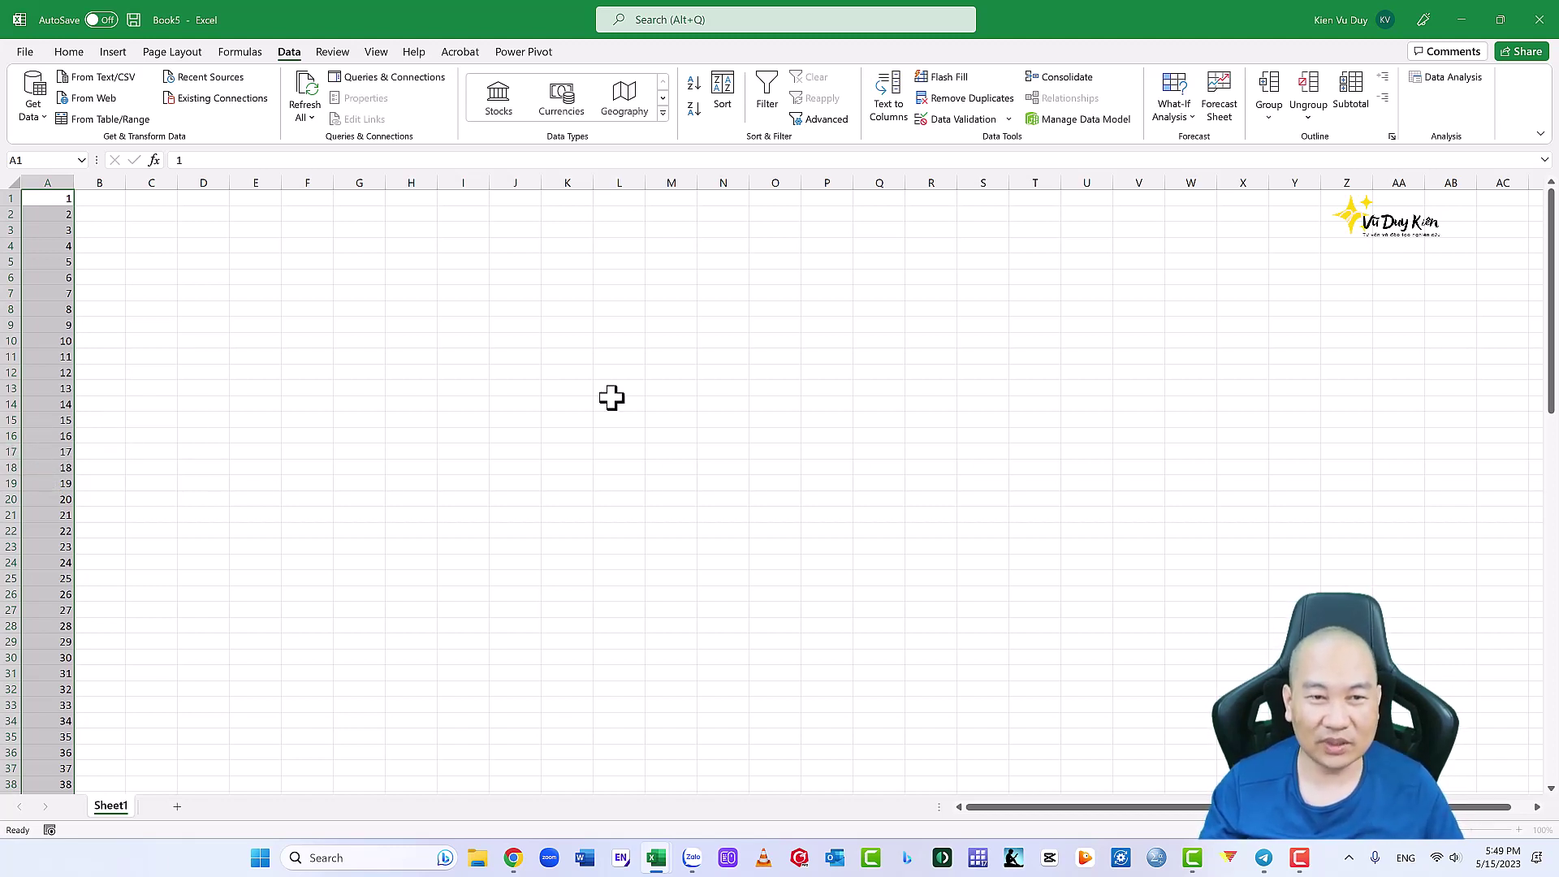
{"action": "left_click", "coordinate": [753, 389]}
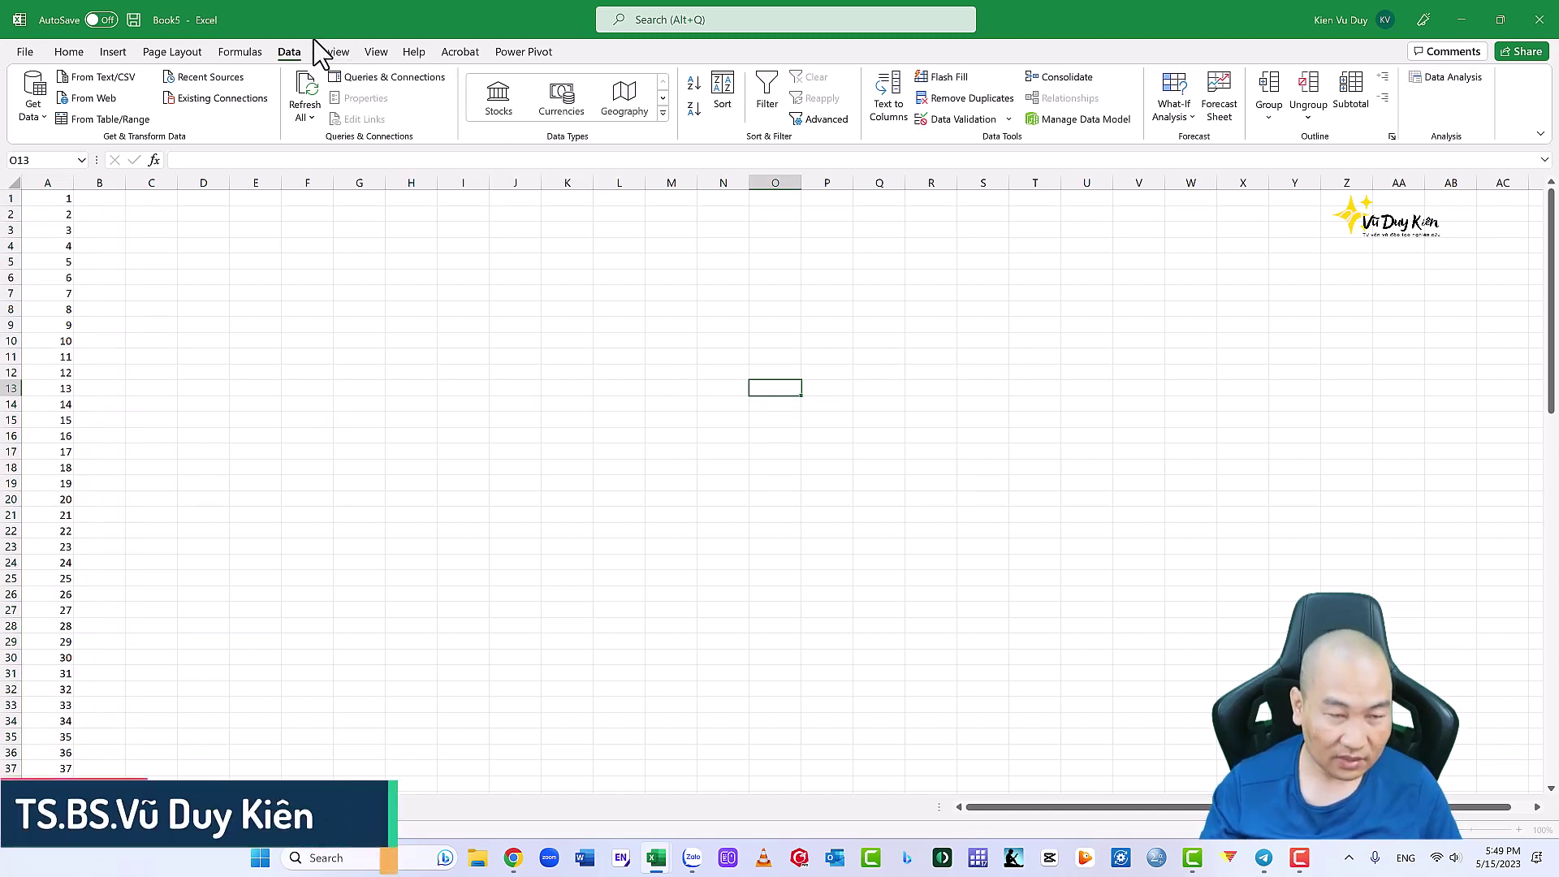
Choose the Sampling tool from the Data Analysis list.
{"action": "left_click_drag", "start_coordinate": [307, 30], "coordinate": [308, 40]}
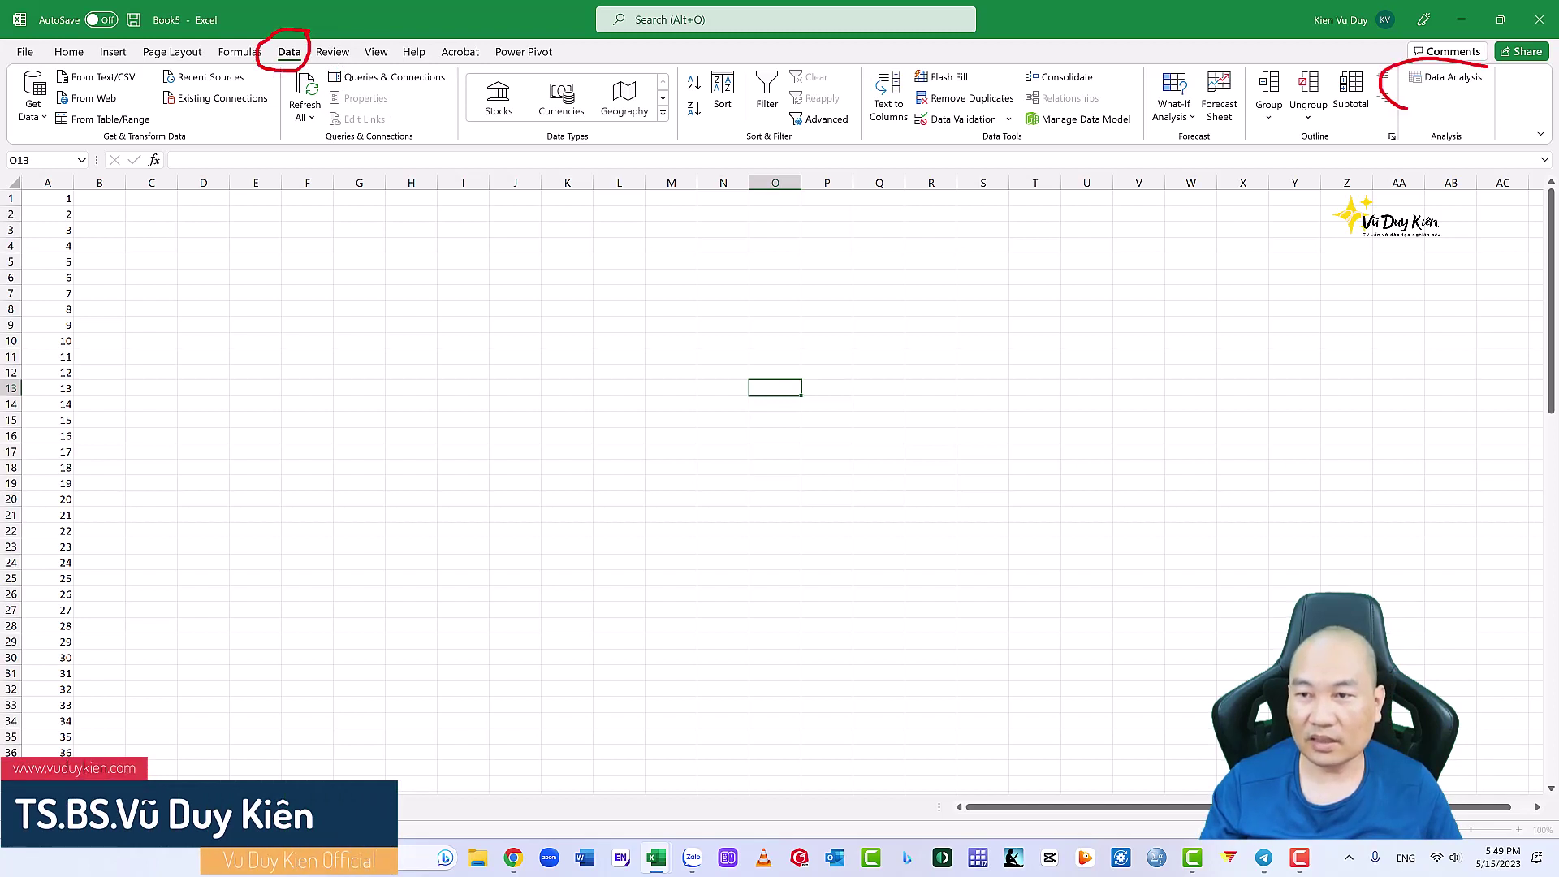
{"action": "left_click", "coordinate": [1459, 77]}
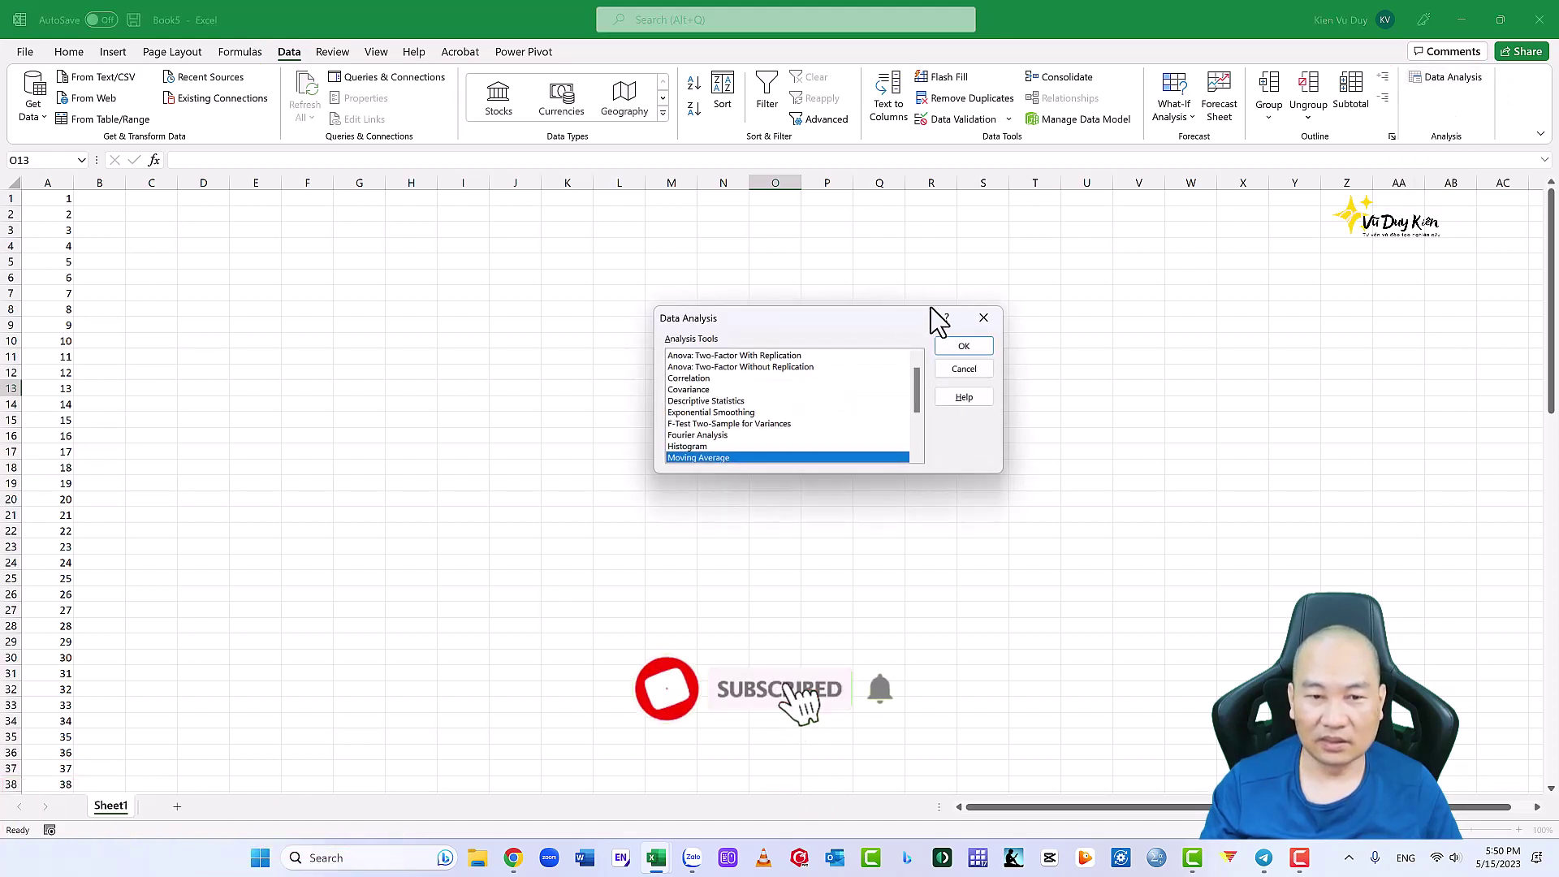
{"action": "left_click_drag", "start_coordinate": [819, 325], "coordinate": [717, 331]}
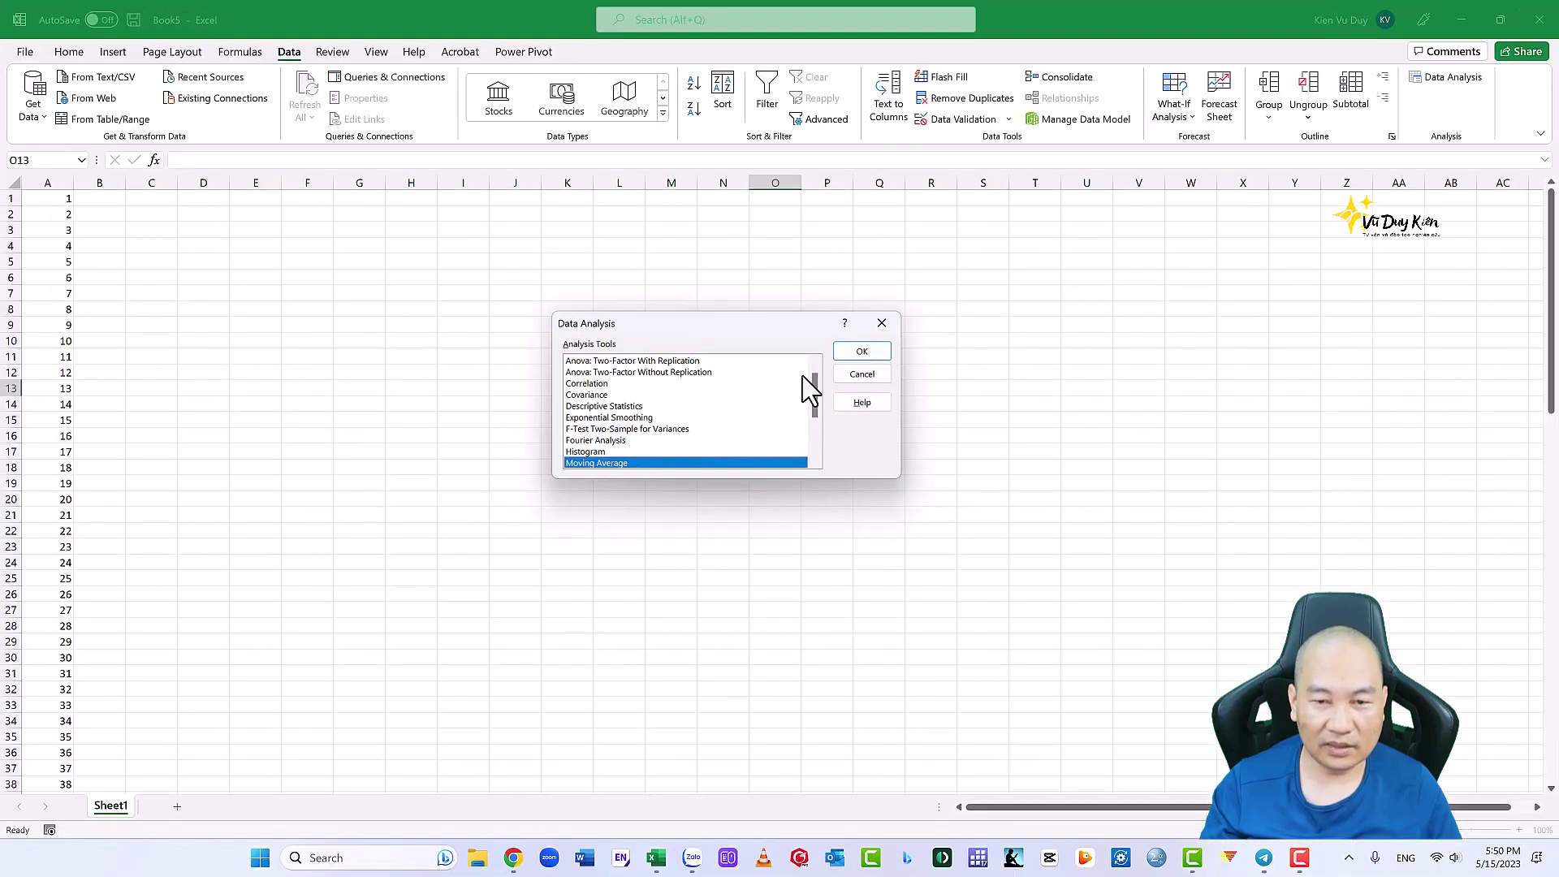
{"action": "left_click_drag", "start_coordinate": [815, 390], "coordinate": [810, 410]}
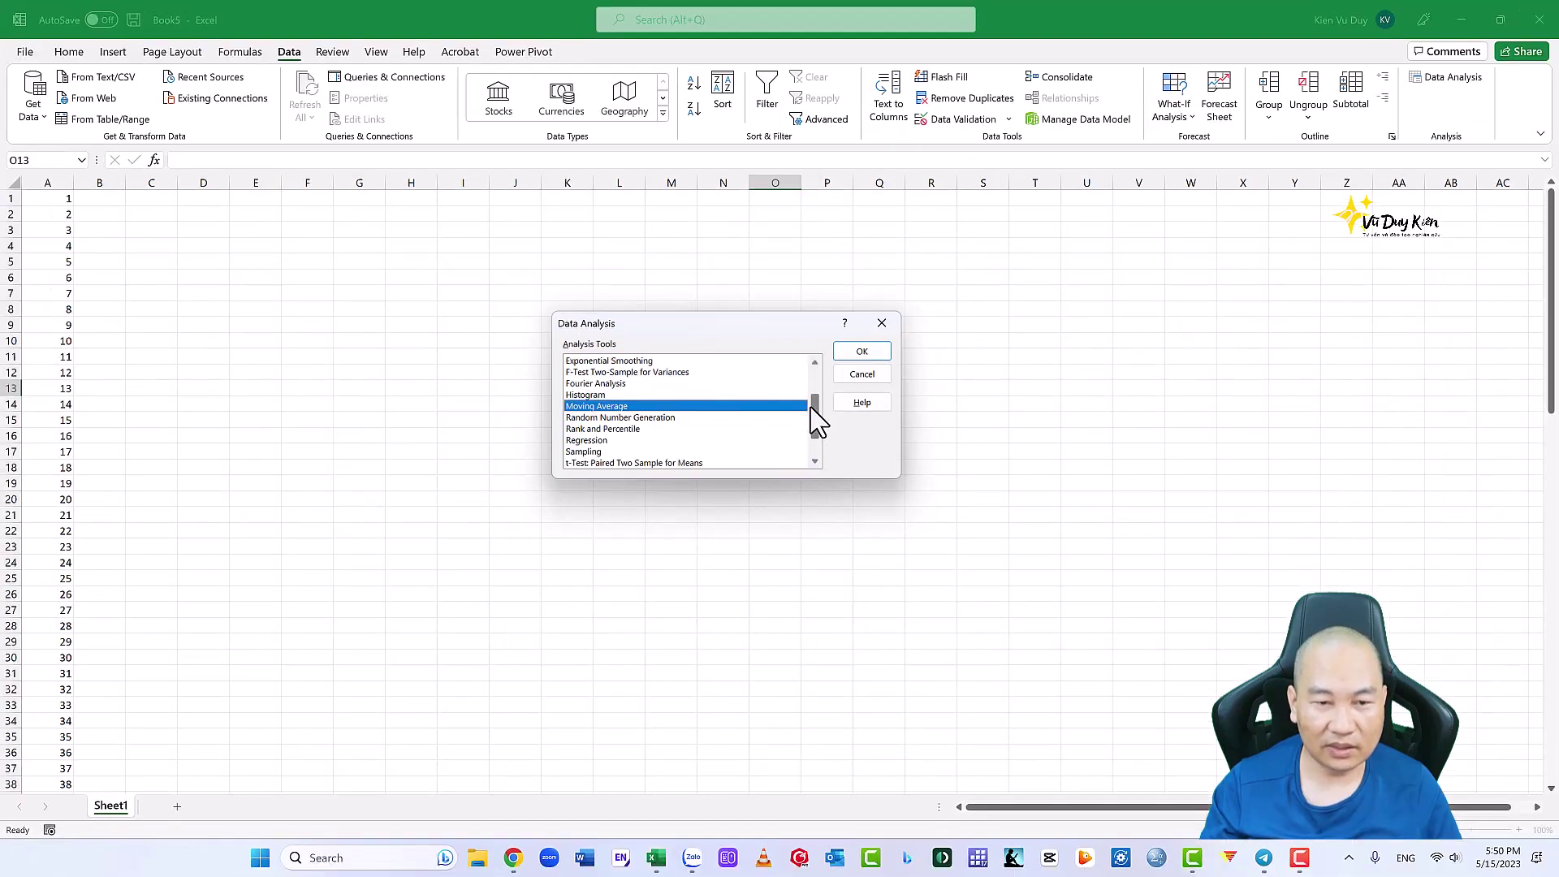
{"action": "left_click", "coordinate": [602, 441]}
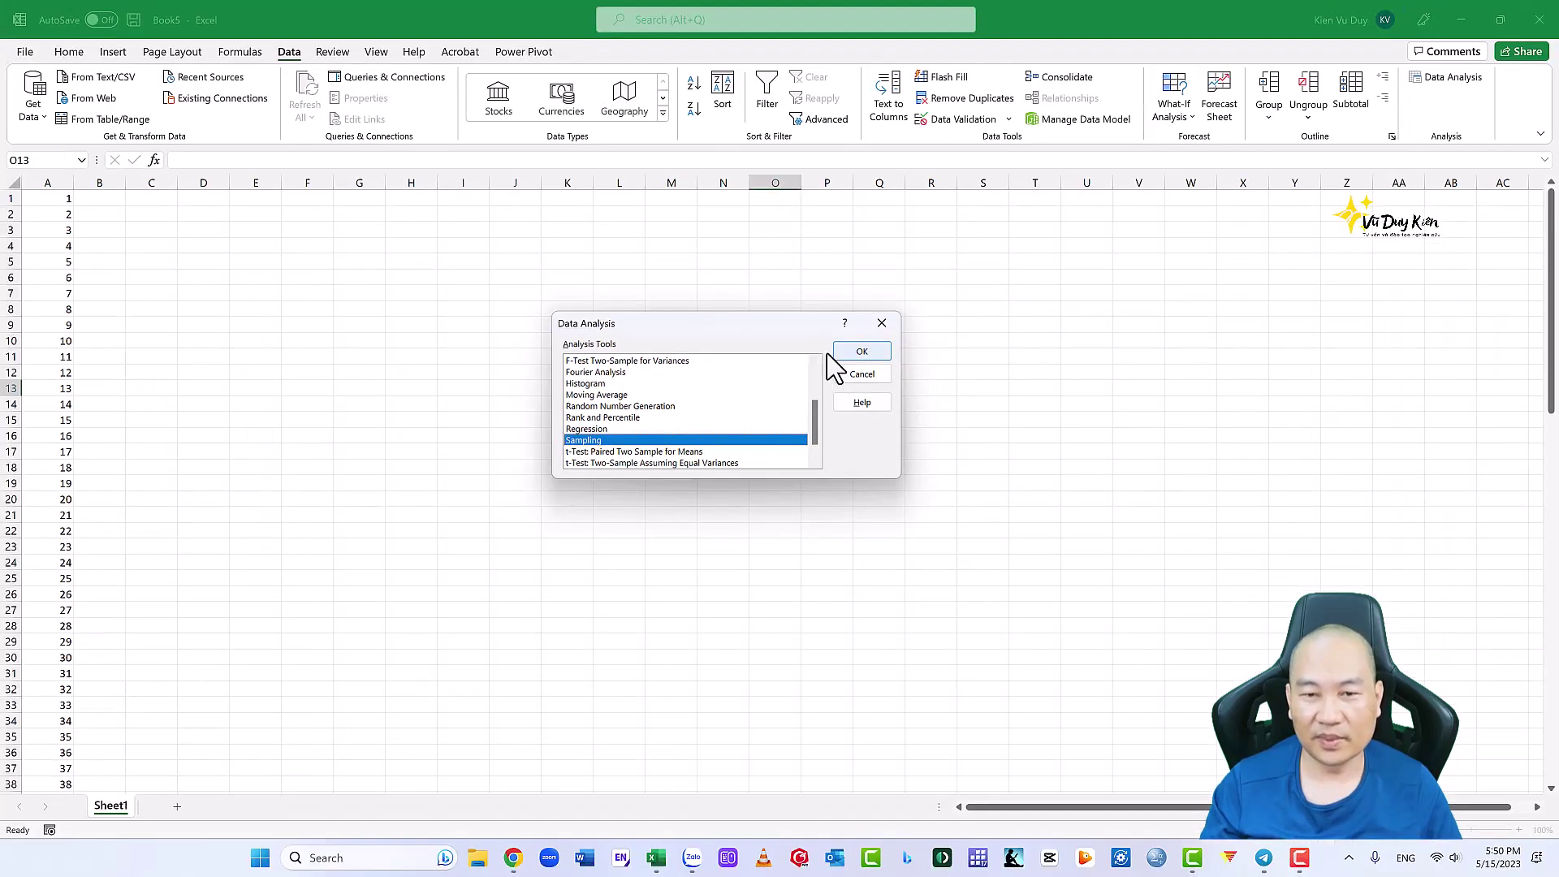
{"action": "left_click", "coordinate": [857, 348]}
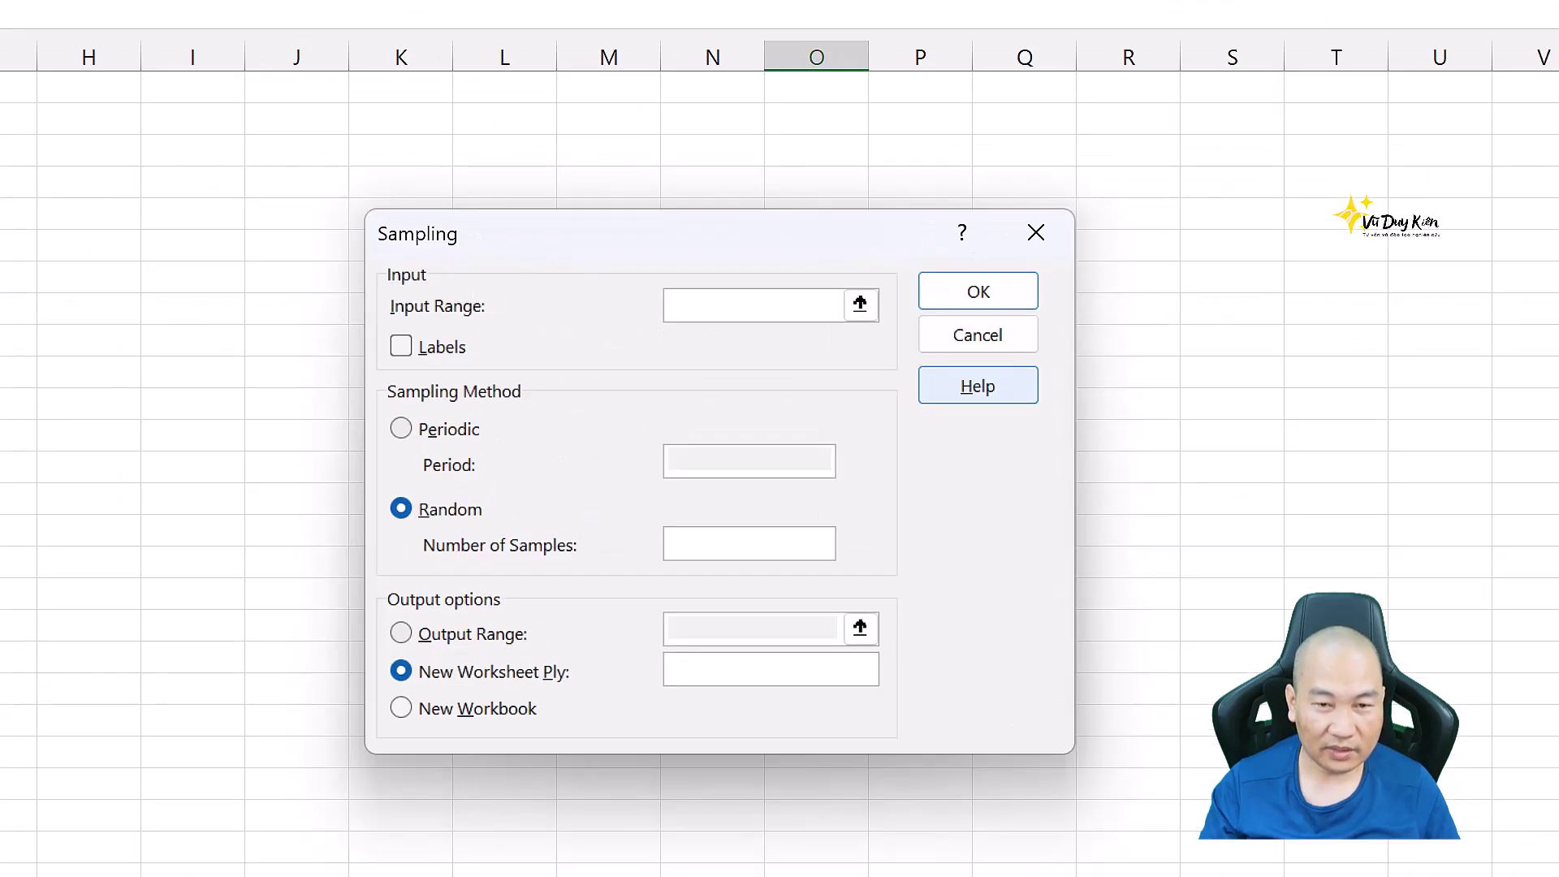
Sample 15 random values from $A$1:$A$100 into a new sheet 'Ngau nghien 15'.
{"action": "left_click", "coordinate": [740, 307]}
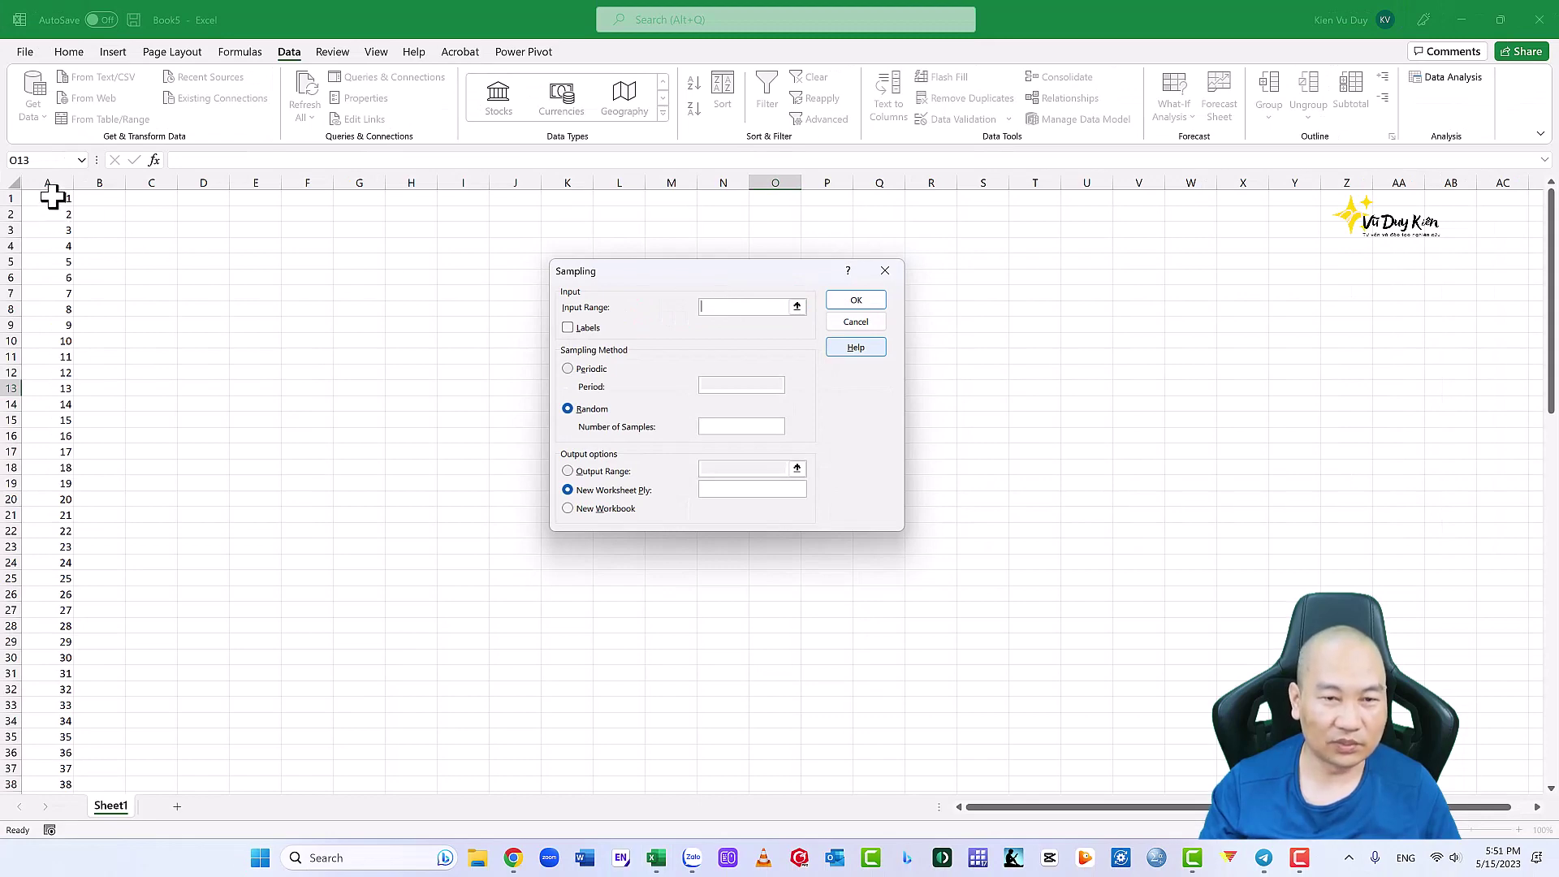
{"action": "mouse_move", "coordinate": [51, 195]}
{"action": "left_mouse_down"}
{"action": "mouse_move", "coordinate": [51, 861]}
{"action": "mouse_move", "coordinate": [49, 765]}
{"action": "left_mouse_up"}
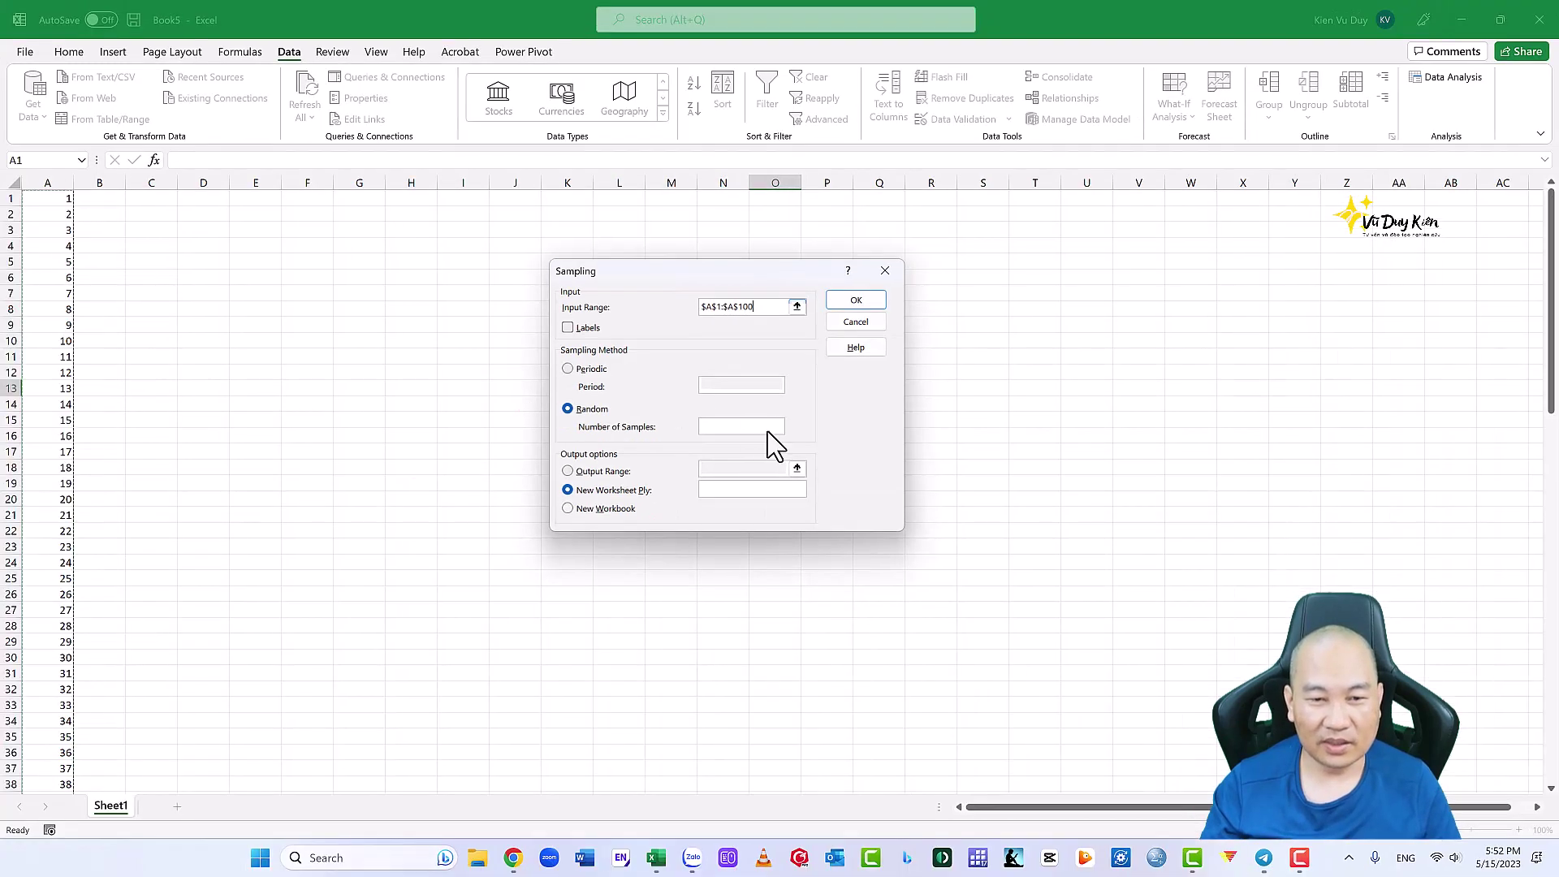
{"action": "left_click", "coordinate": [736, 423]}
{"action": "type", "text": "1"}
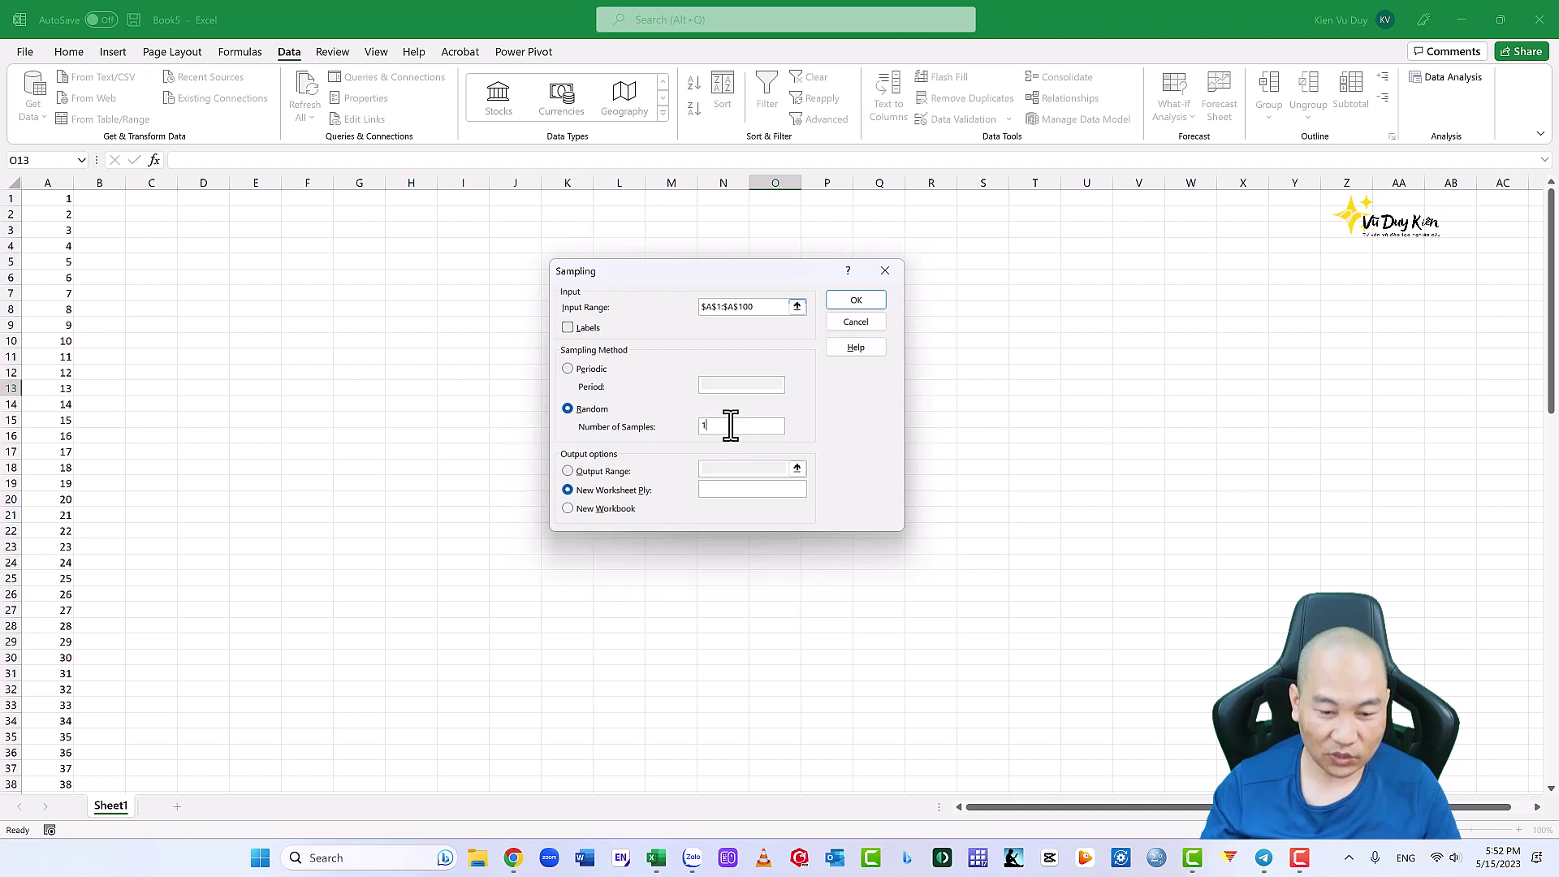
{"action": "type", "text": "5"}
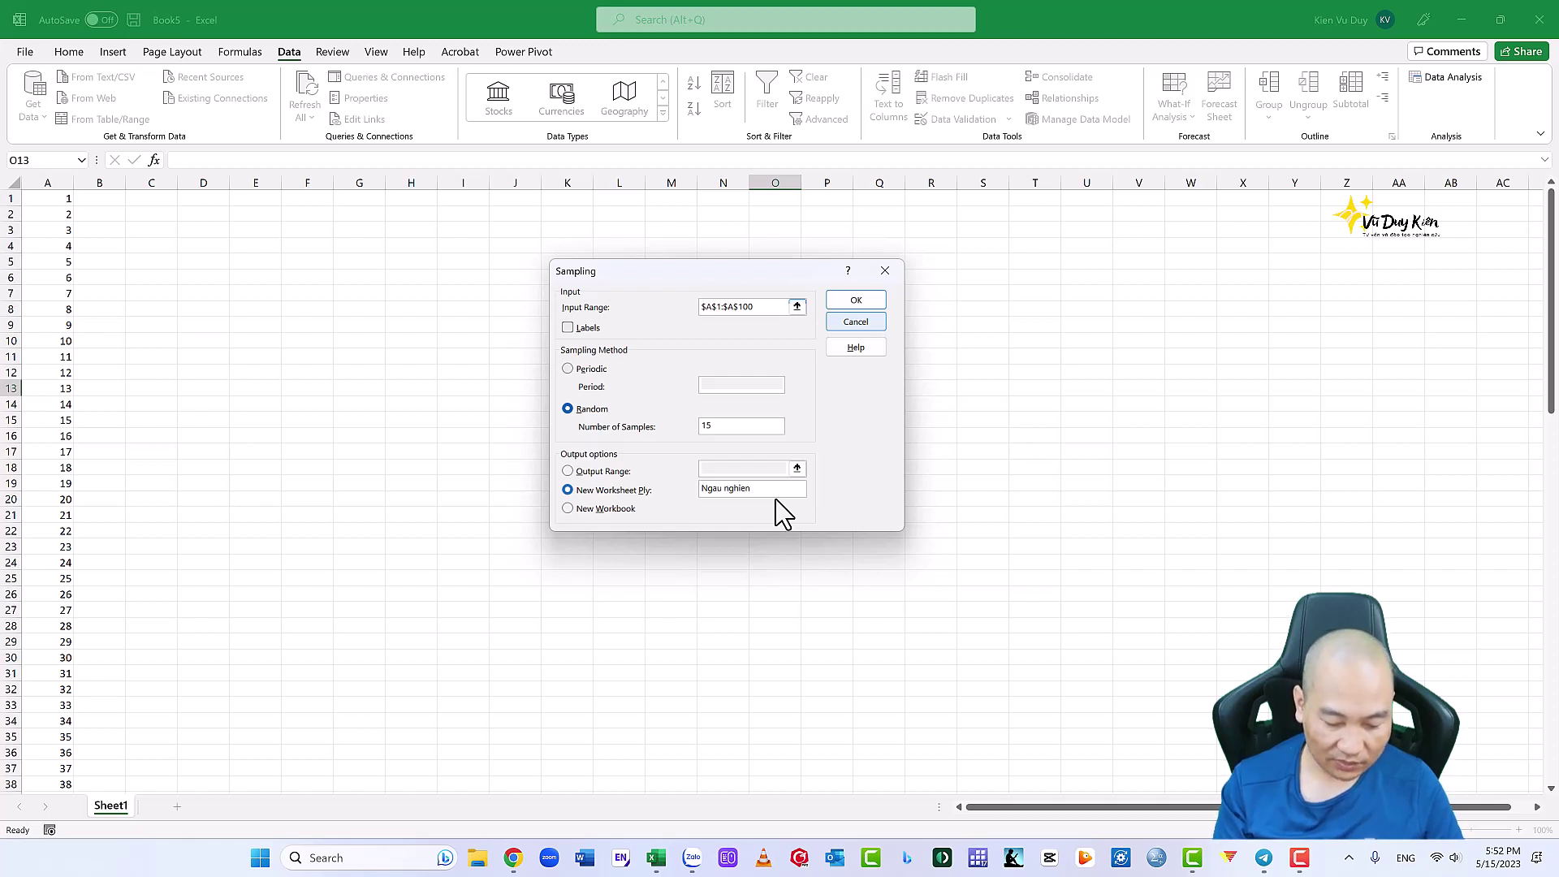
{"action": "left_click", "coordinate": [863, 301]}
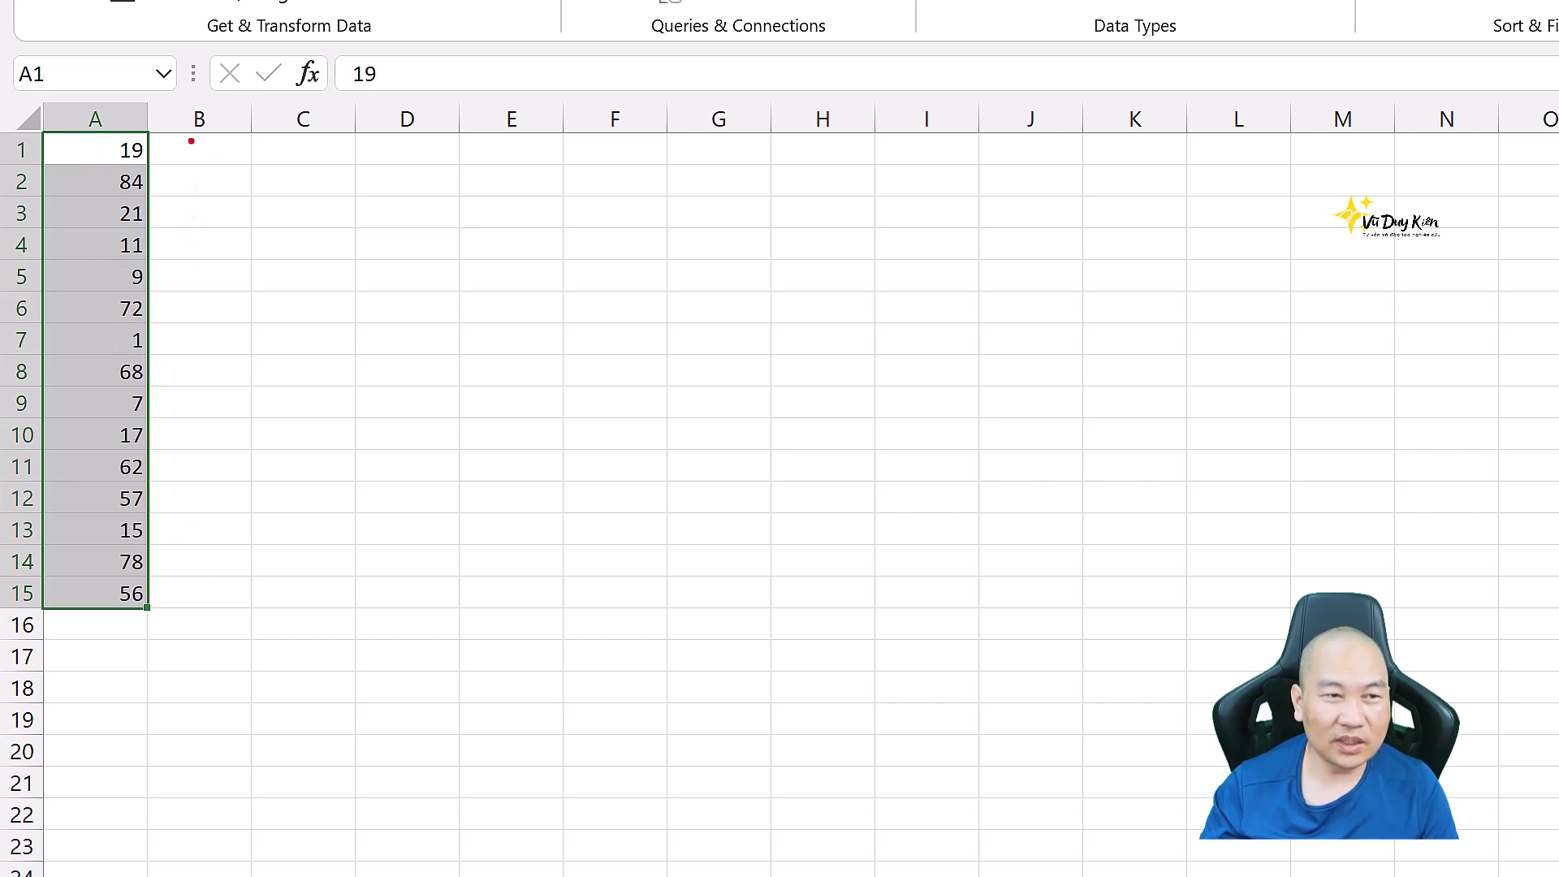
Review the 15 sampled values, then return to Sheet1.
{"action": "left_click_drag", "start_coordinate": [146, 127], "coordinate": [178, 620]}
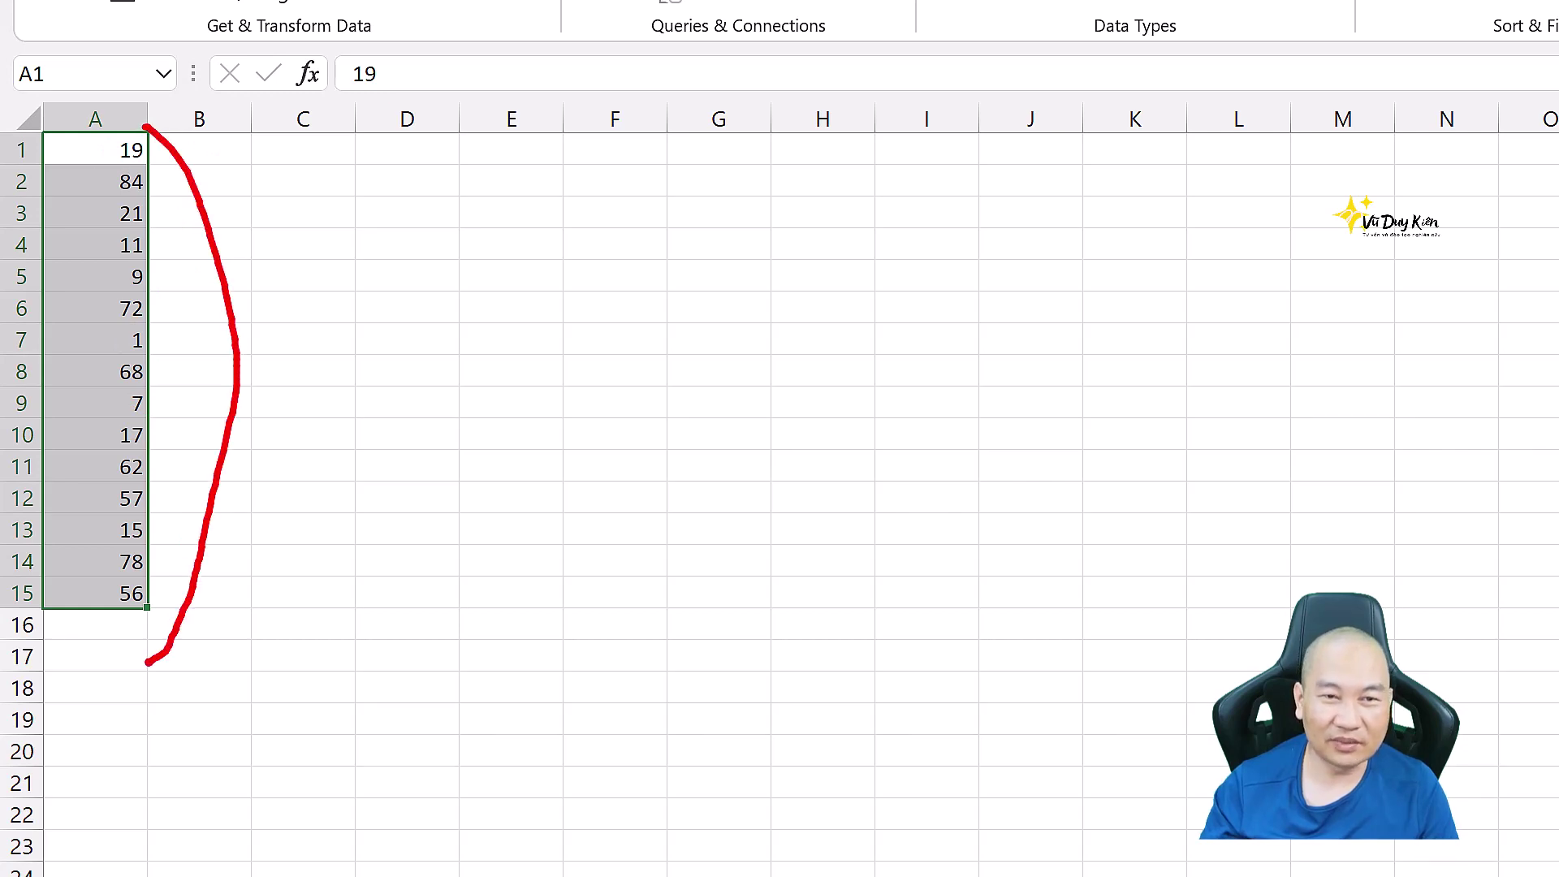
{"action": "key", "text": "Escape"}
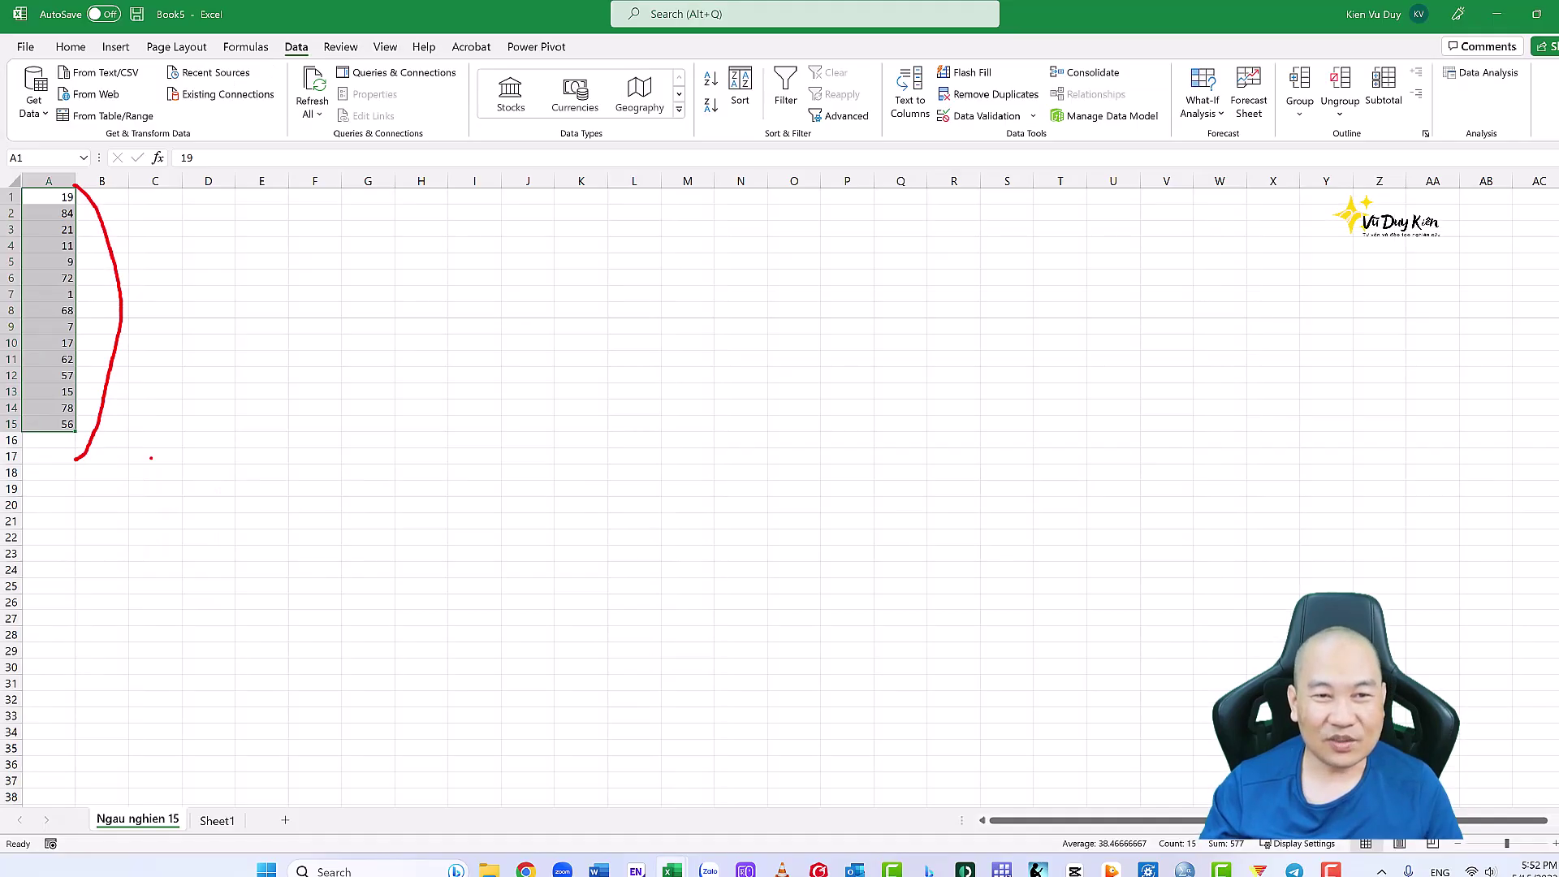
{"action": "left_click", "coordinate": [211, 807]}
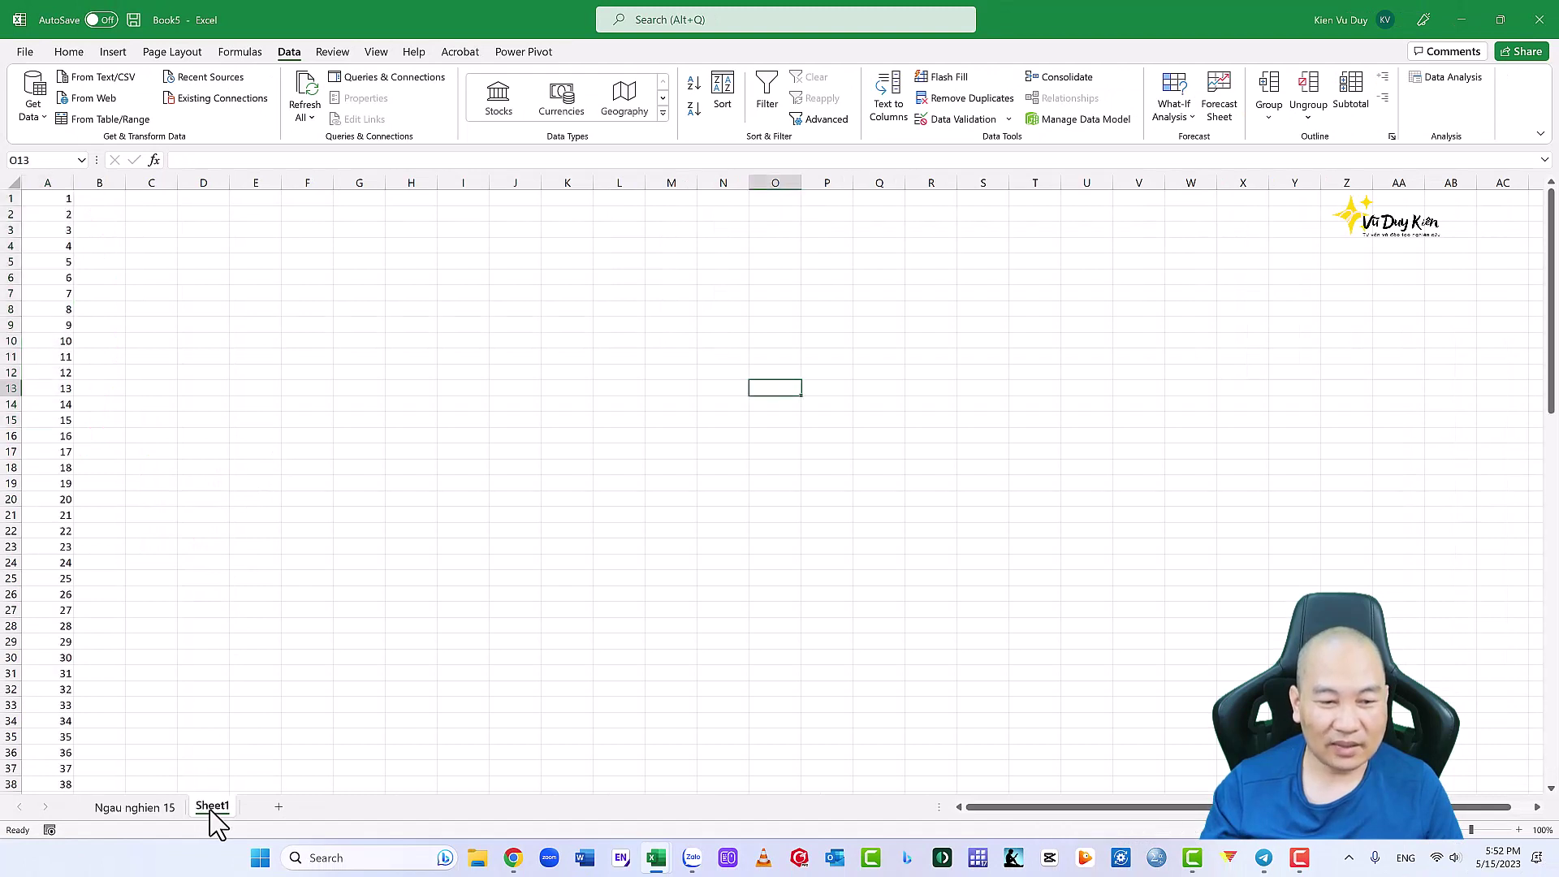
Reopen Sampling with 30 samples and output sheet named 'Ngau nghien 30'.
{"action": "left_click", "coordinate": [1454, 79]}
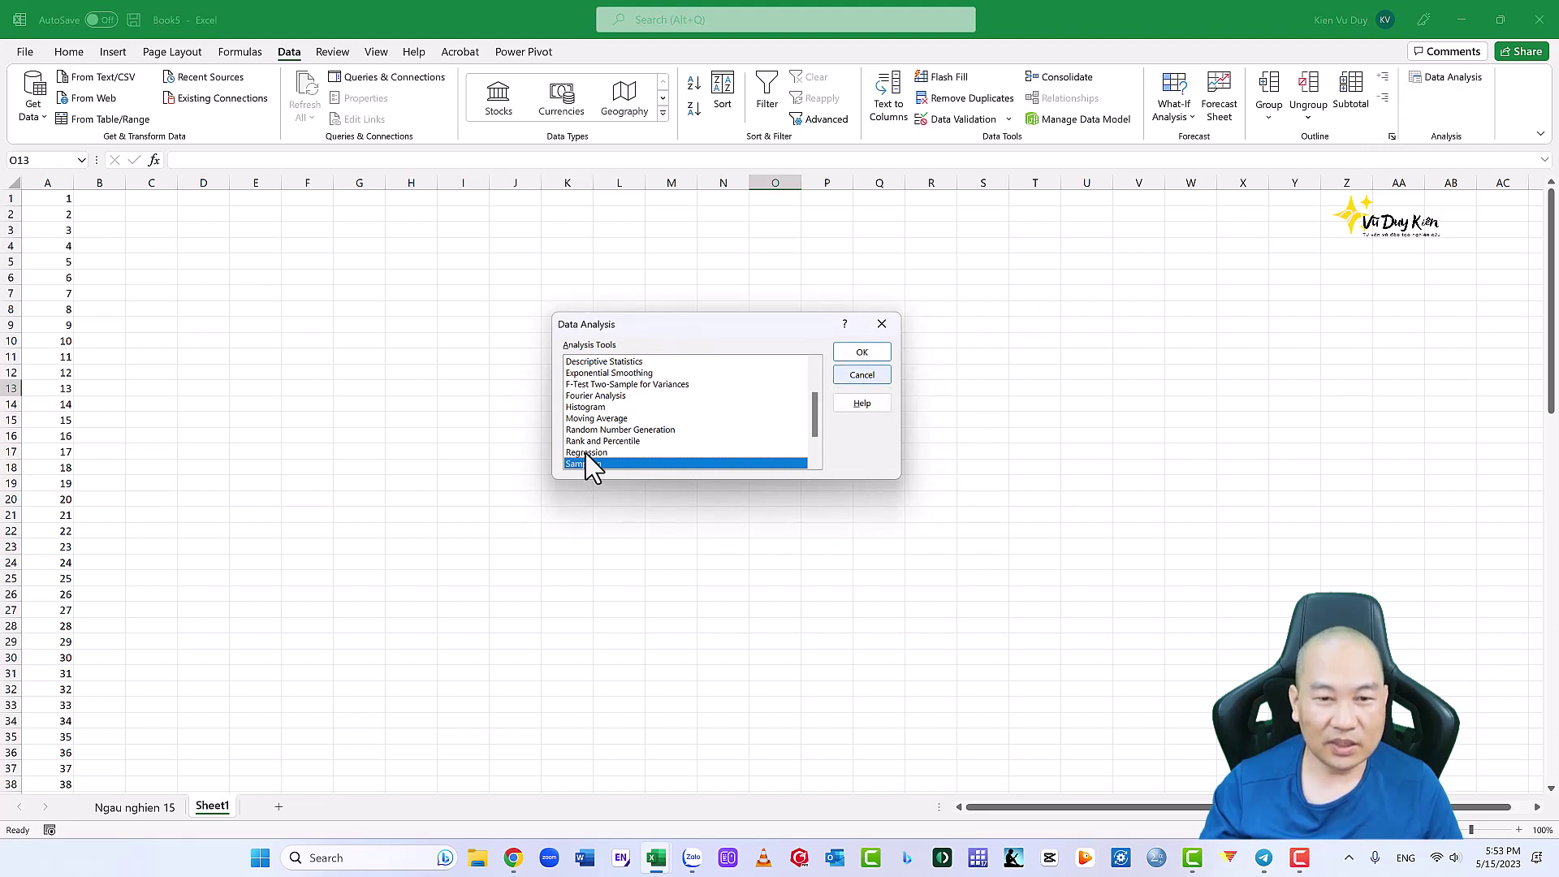
{"action": "scroll", "coordinate": [589, 463], "scroll_direction": "down", "scroll_amount": 2}
{"action": "left_click", "coordinate": [861, 352]}
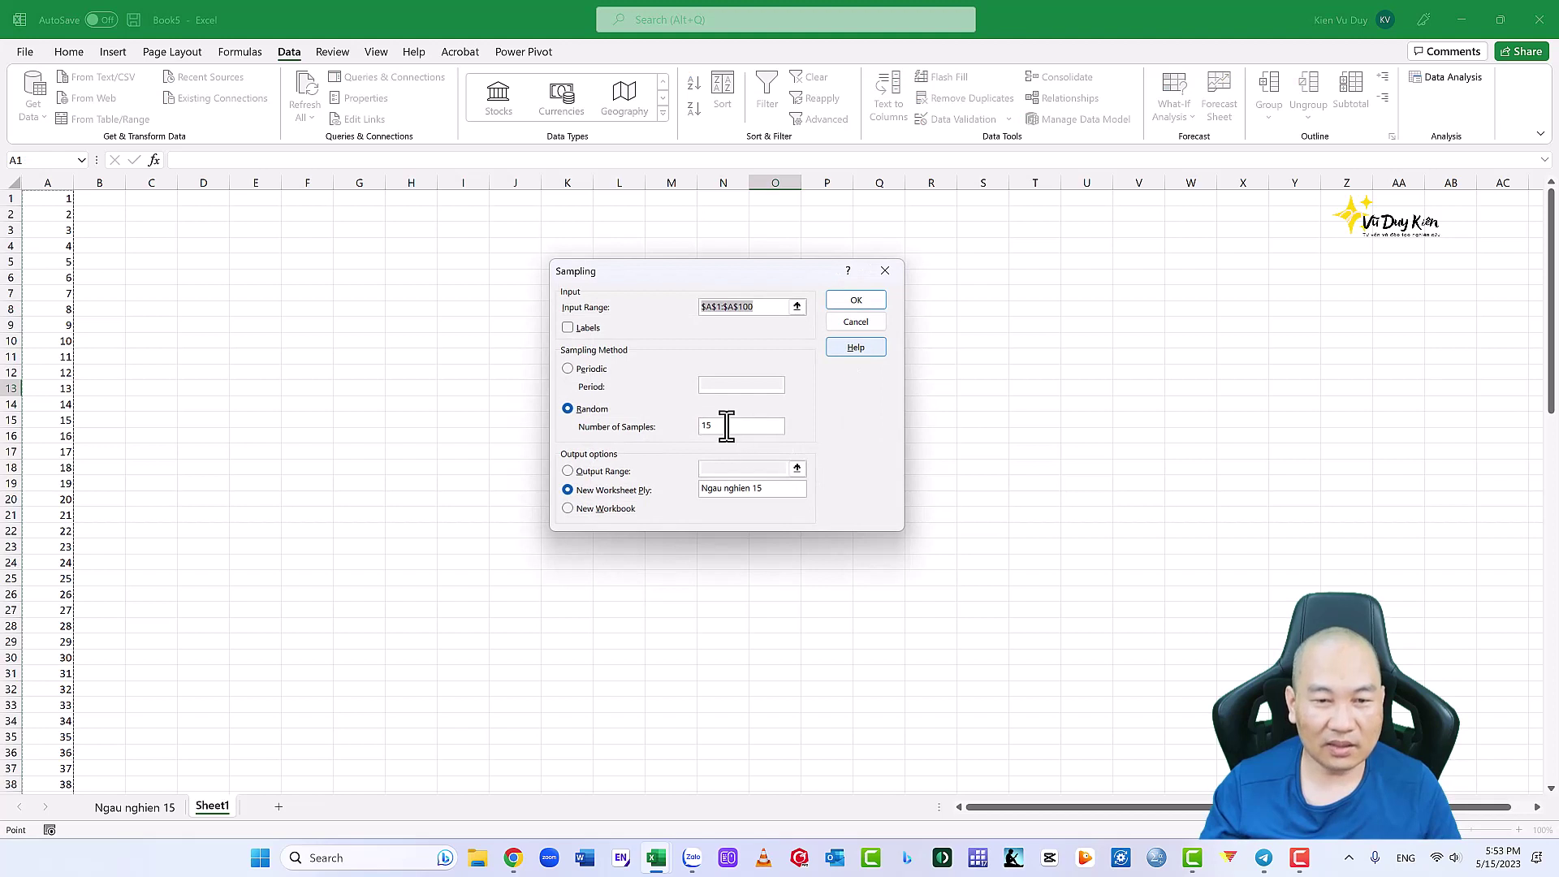
{"action": "left_click_drag", "start_coordinate": [723, 426], "coordinate": [696, 427]}
{"action": "type", "text": "30"}
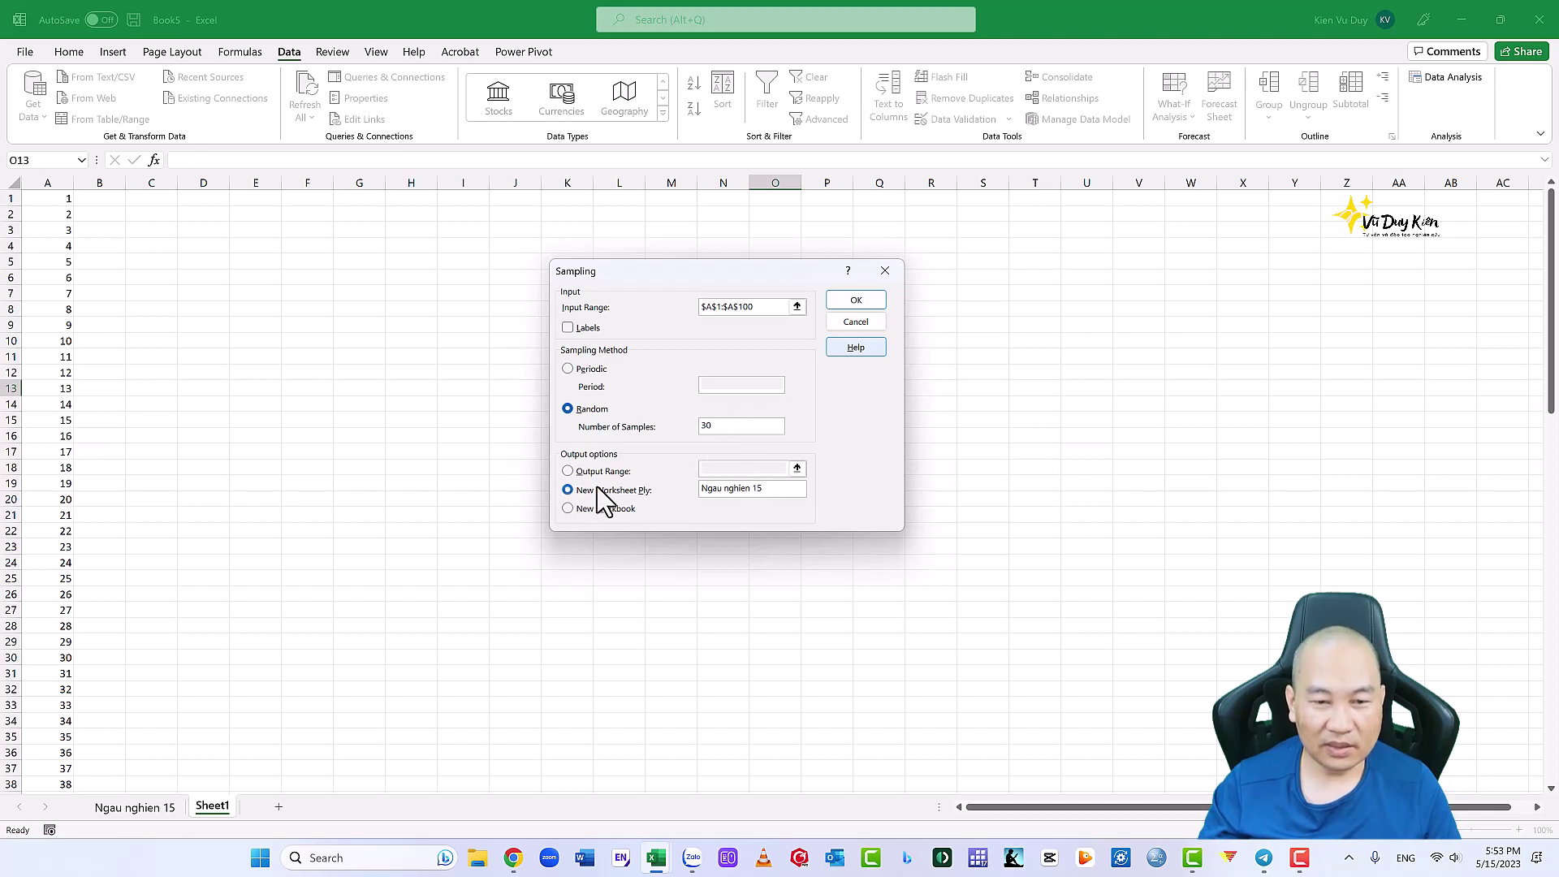
{"action": "left_click", "coordinate": [751, 489]}
{"action": "type", "text": "0"}
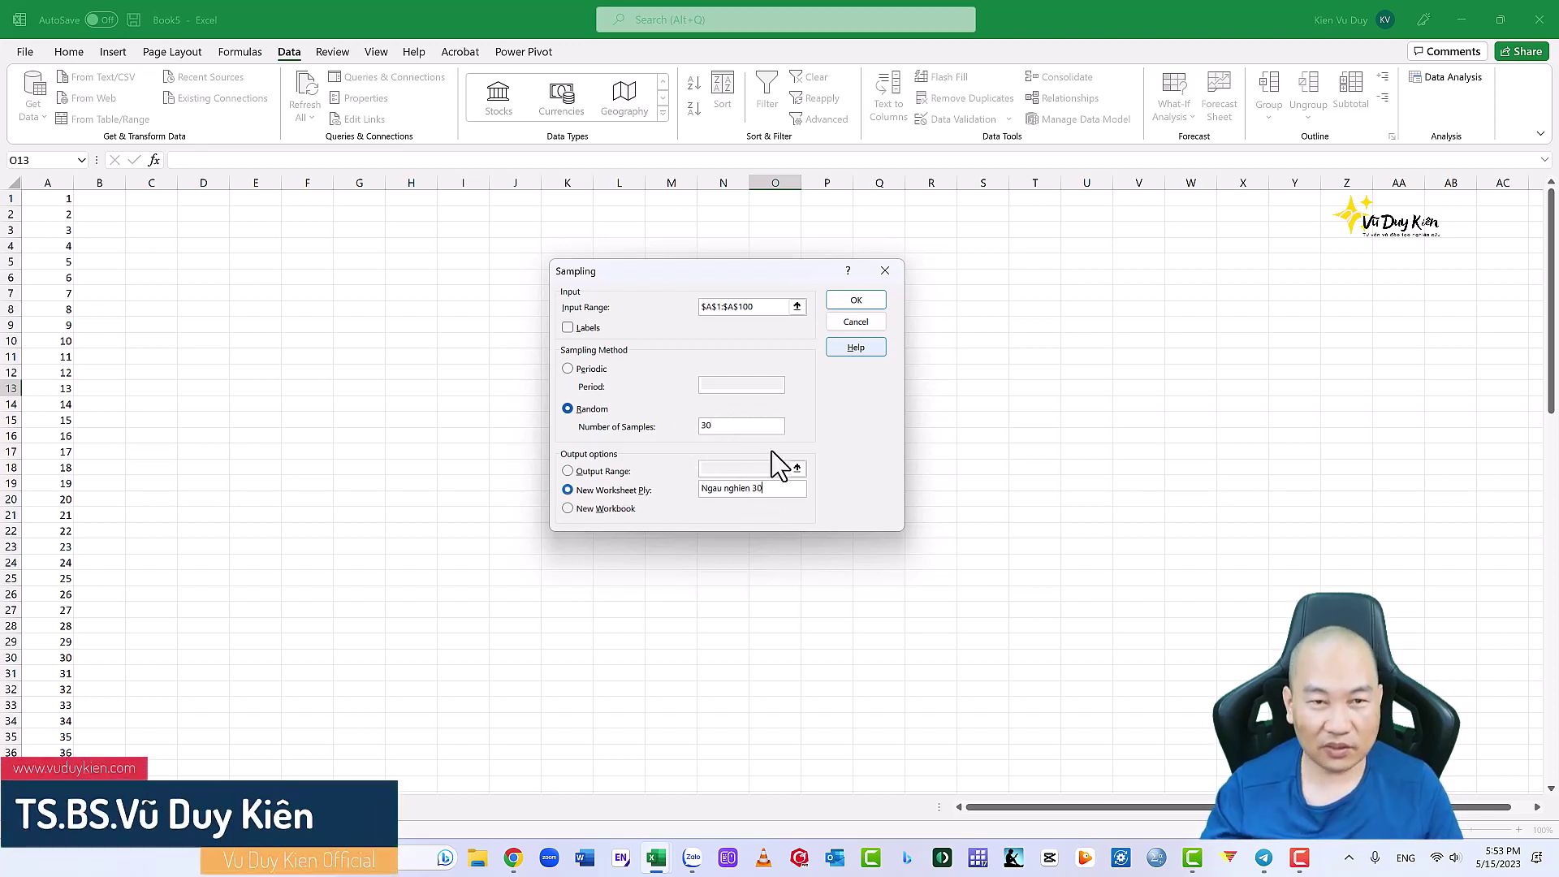
Confirm the 30-value Sampling settings to generate the sample sheet.
{"action": "left_click", "coordinate": [857, 301]}
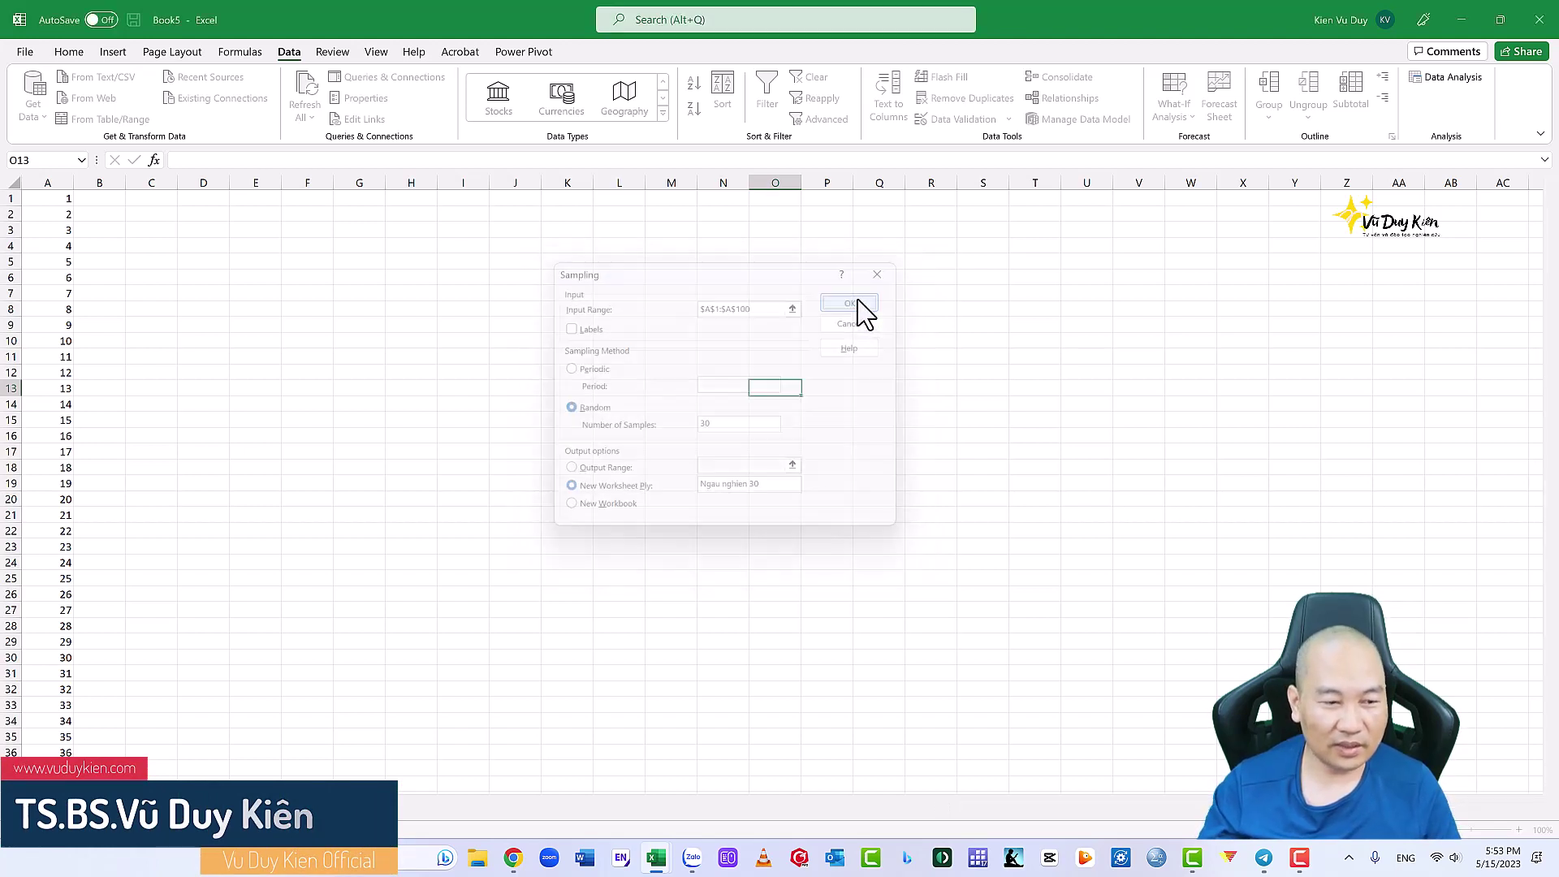